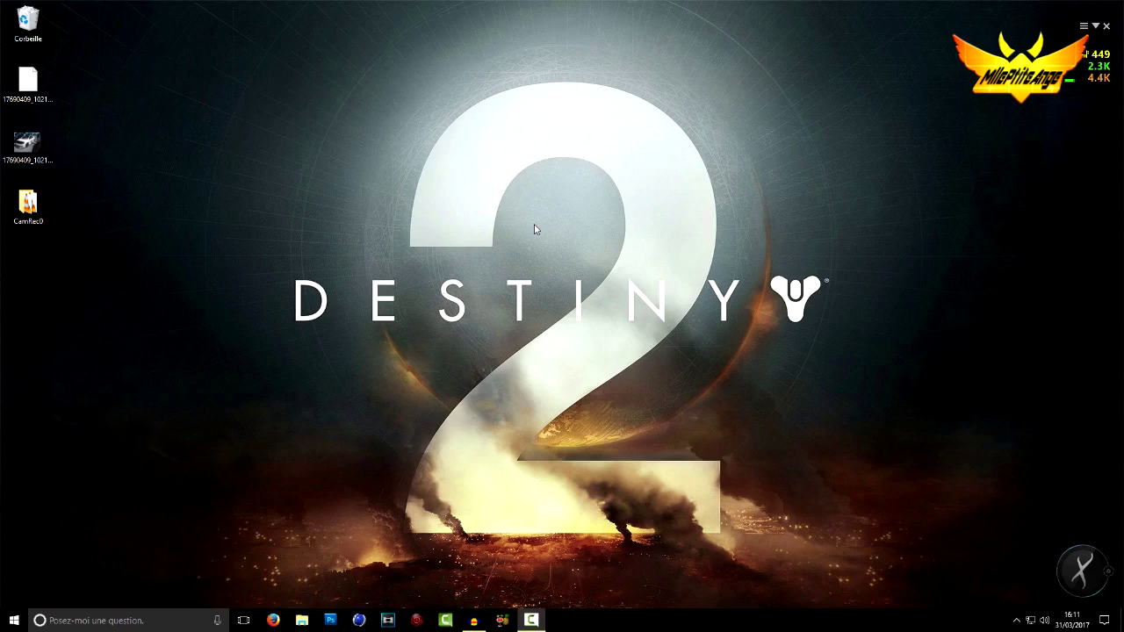
# Drag the car photo's icon lower on the desktop and launch Photoshop from the taskbar.
pyautogui.moveTo(26, 145); pyautogui.dragTo(327, 78)
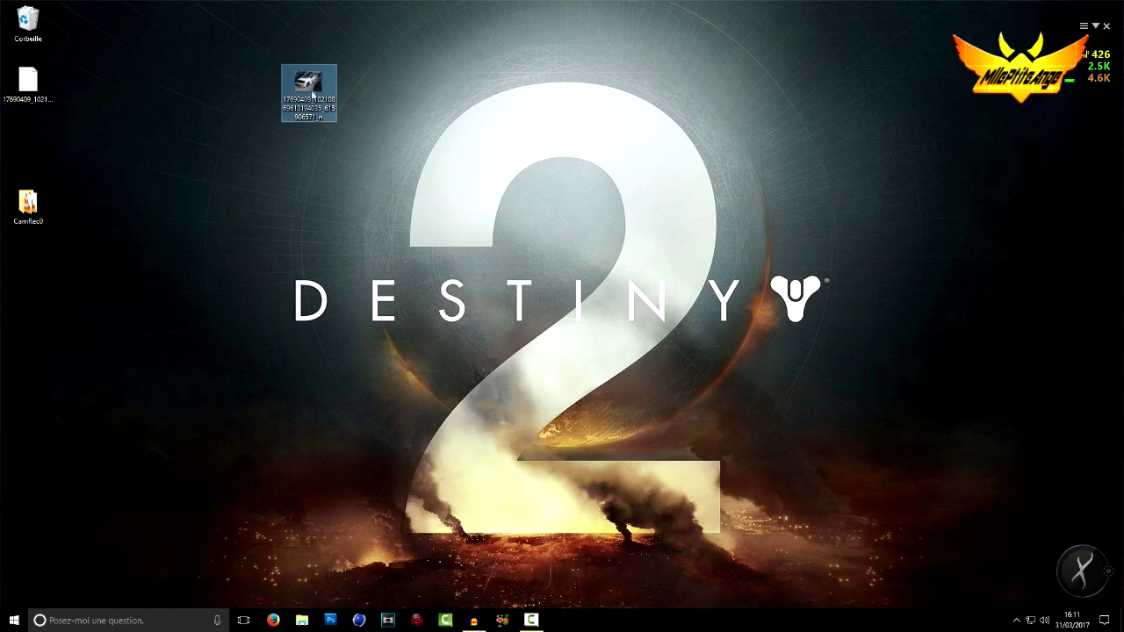
pyautogui.moveTo(327, 78); pyautogui.dragTo(321, 200)
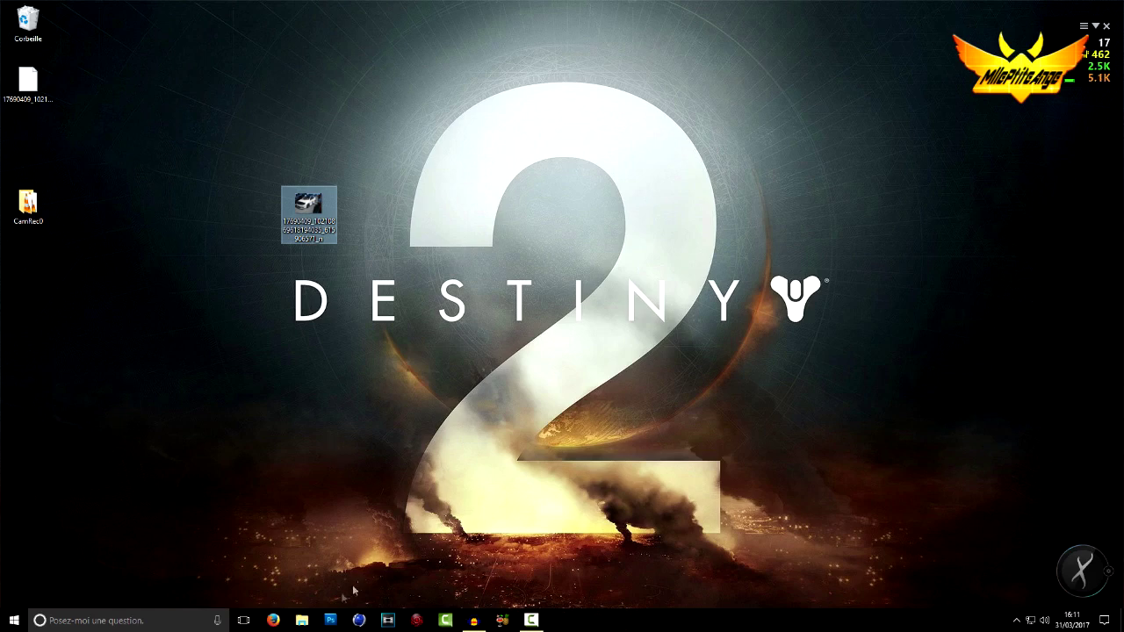
pyautogui.click(331, 619)
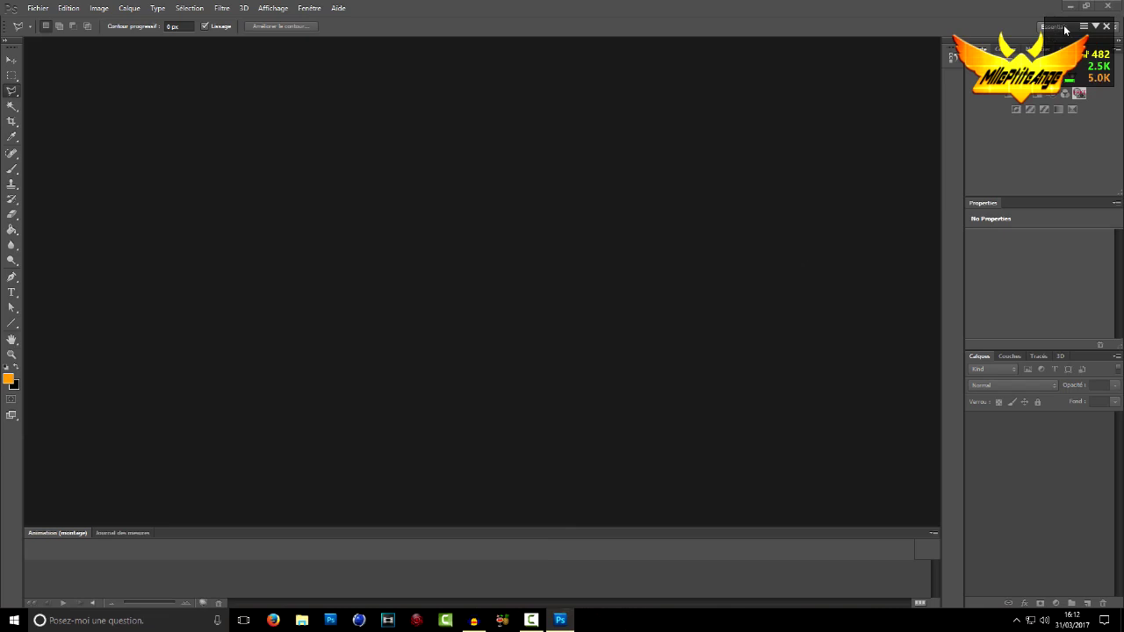
# Switch Photoshop to the Essentials workspace and select the Move tool.
pyautogui.moveTo(1064, 30); pyautogui.dragTo(933, 24)
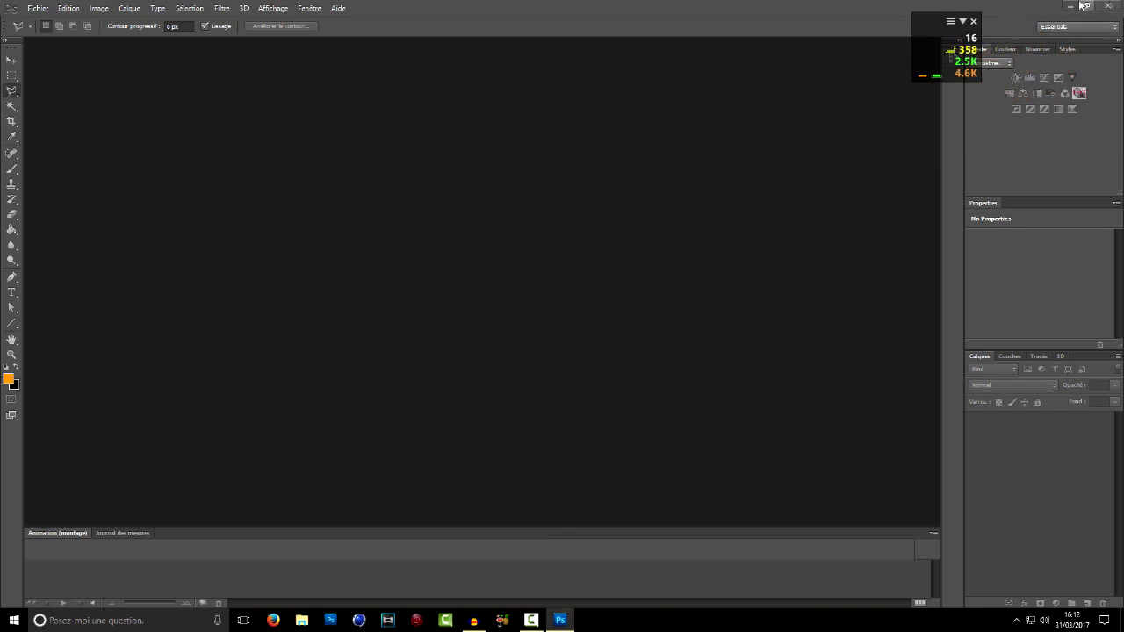
pyautogui.click(1116, 30)
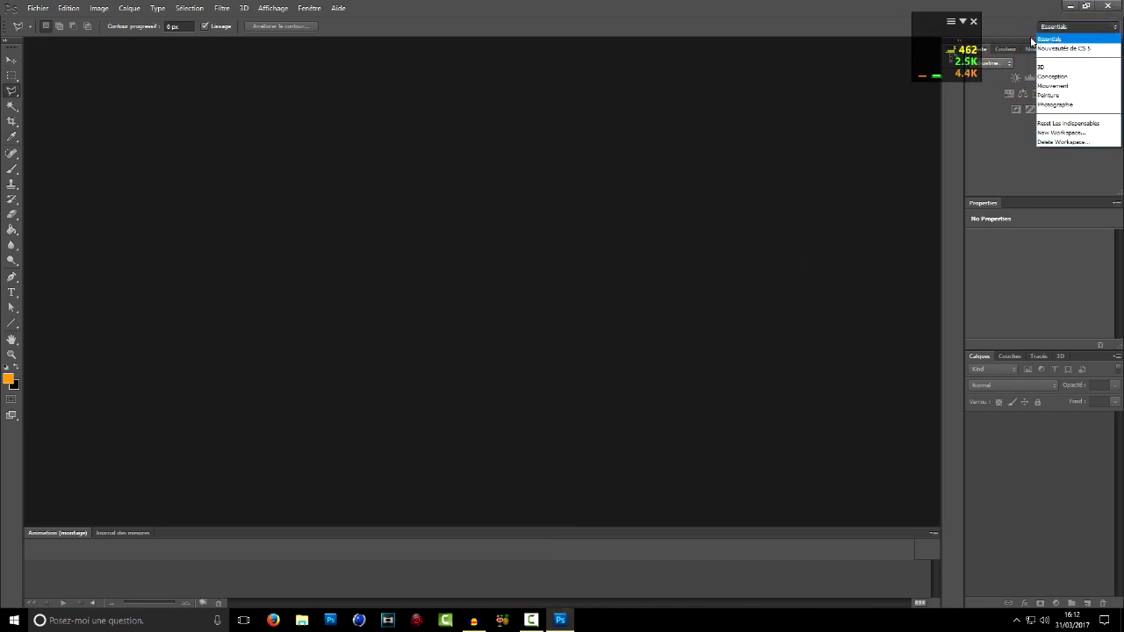
pyautogui.click(1056, 40)
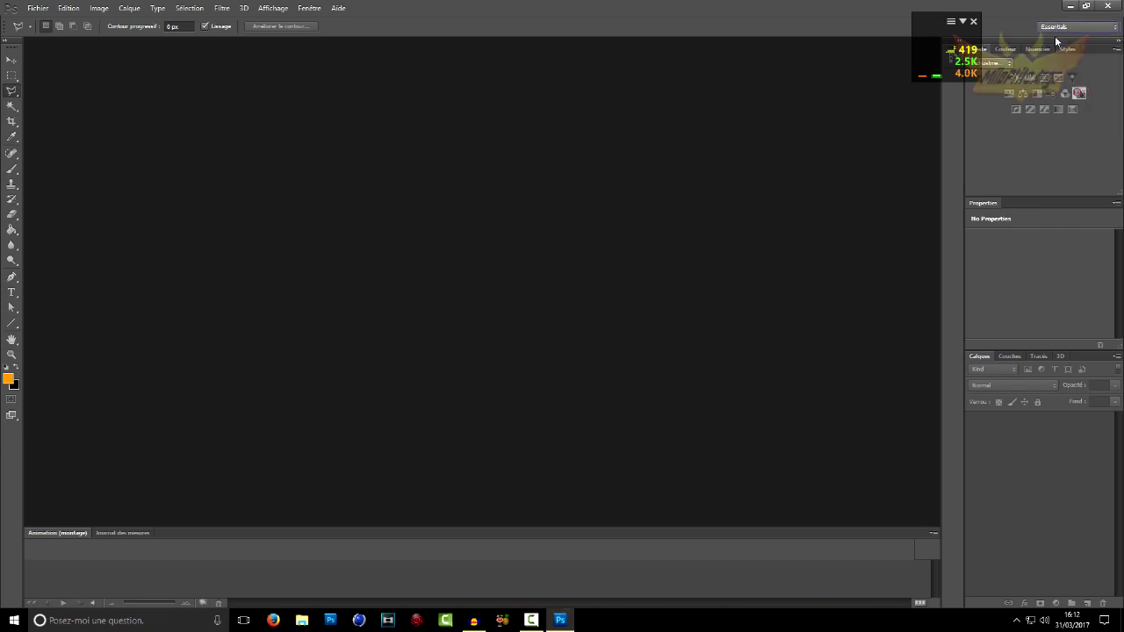
pyautogui.moveTo(932, 17); pyautogui.dragTo(1055, 24)
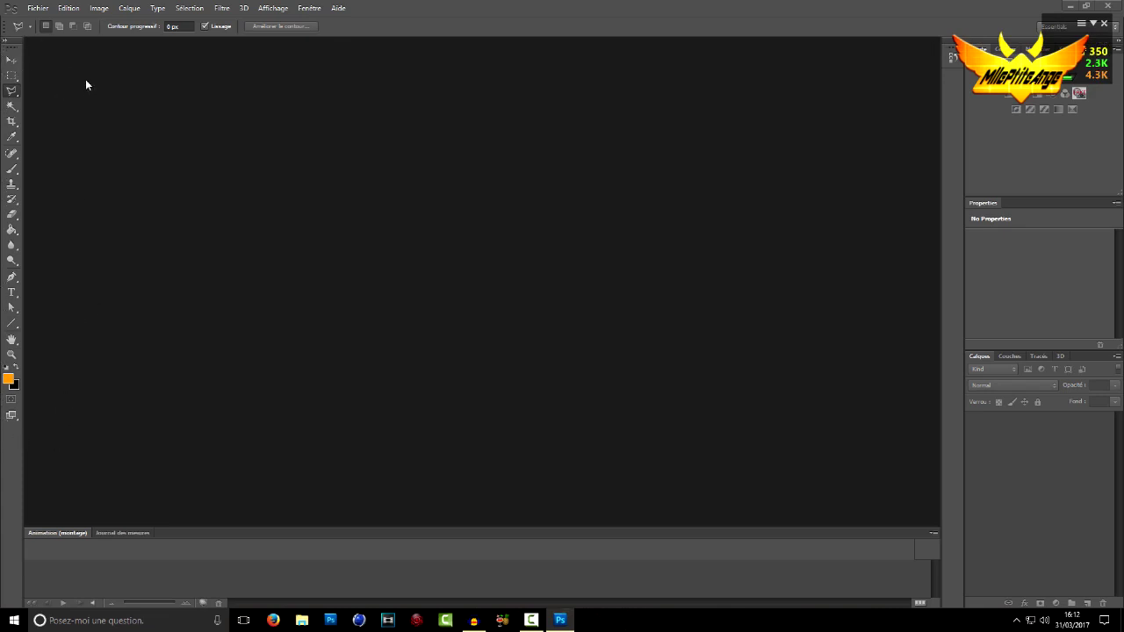
pyautogui.click(13, 59)
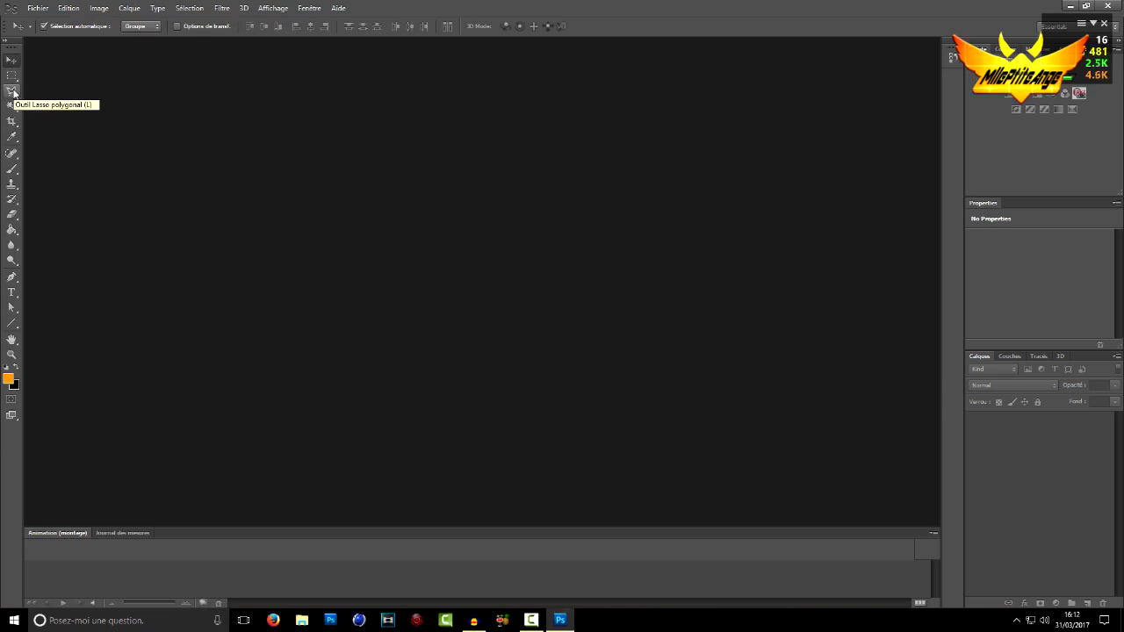
# Review the lasso variants and keep the Polygonal Lasso tool selected.
pyautogui.click(13, 91)
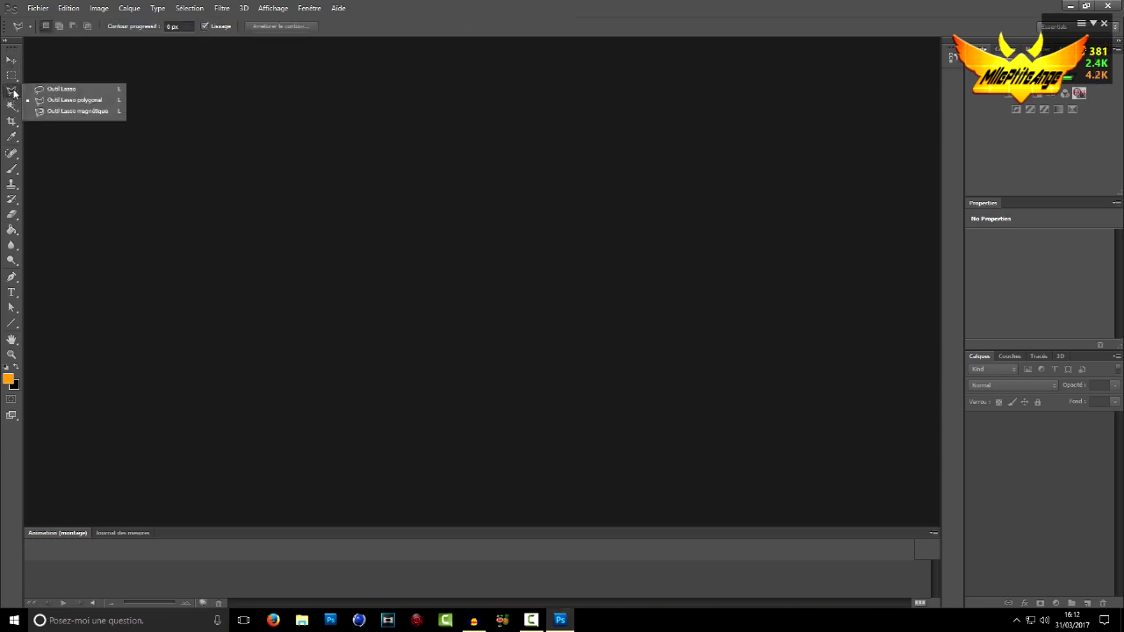
pyautogui.click(72, 103)
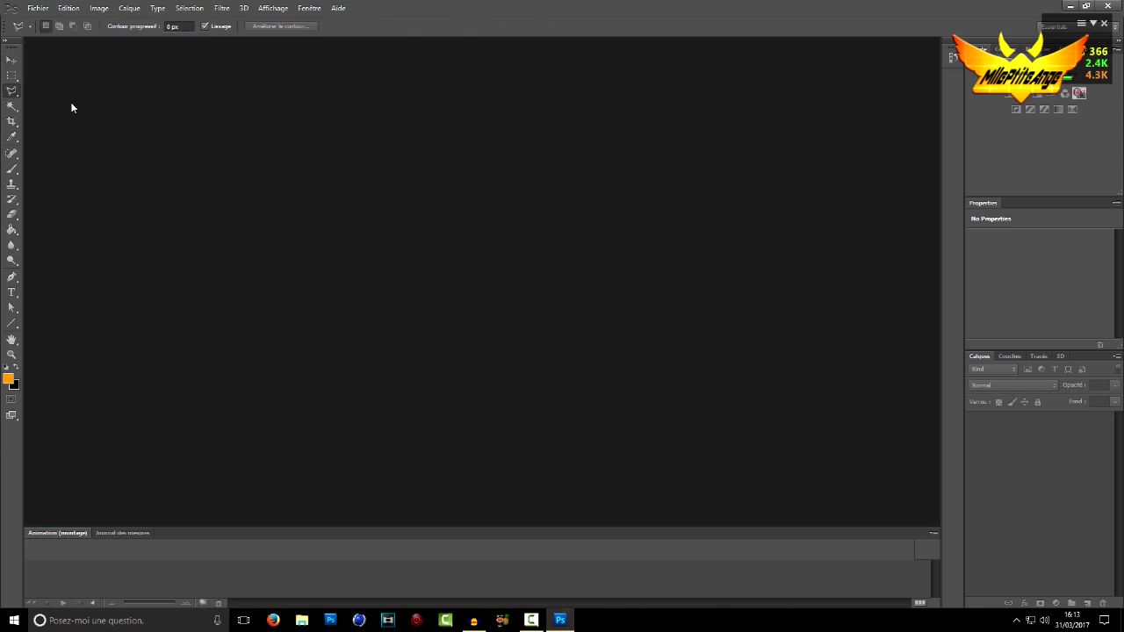
pyautogui.rightClick(13, 90)
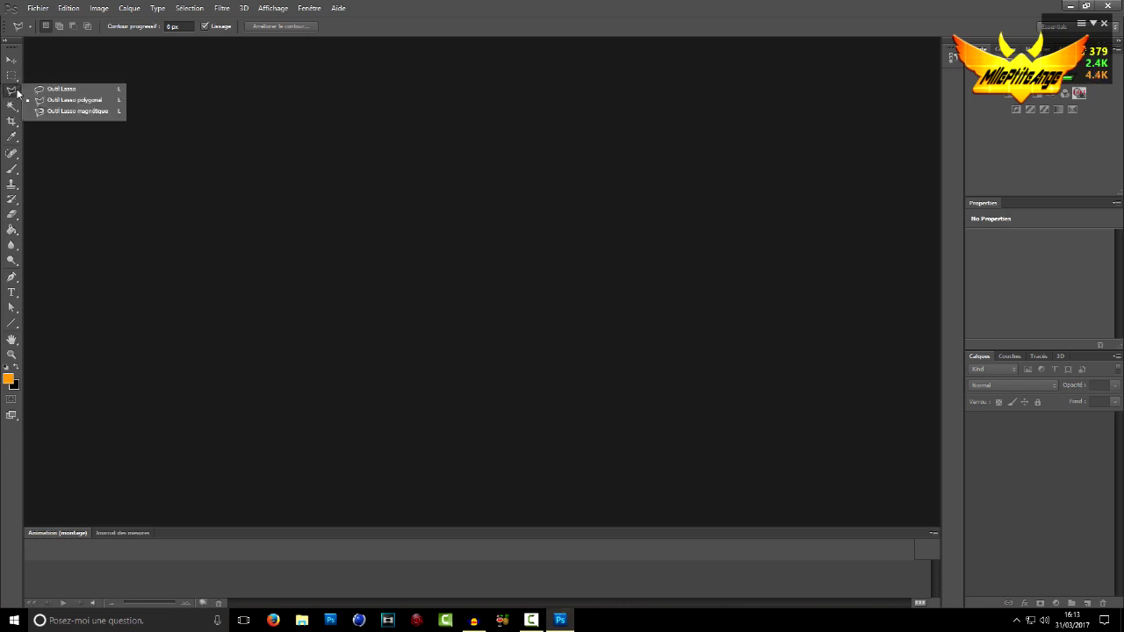
pyautogui.click(10, 90)
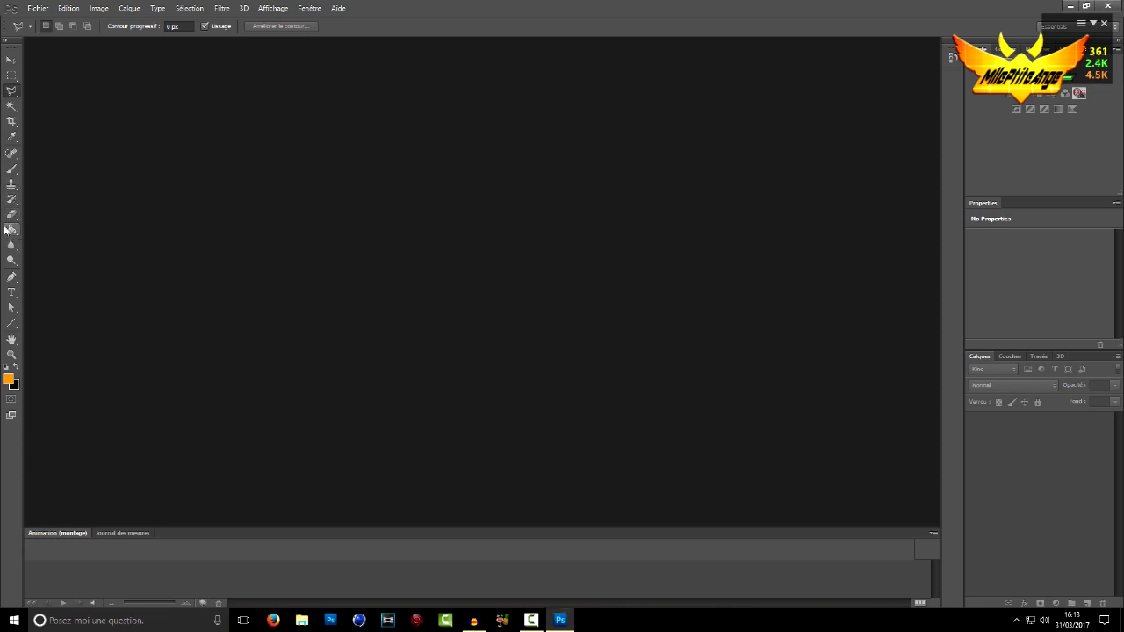
# Review the gradient and fill variants, ending with the Paint Bucket tool active.
pyautogui.click(12, 232)
pyautogui.click(60, 227)
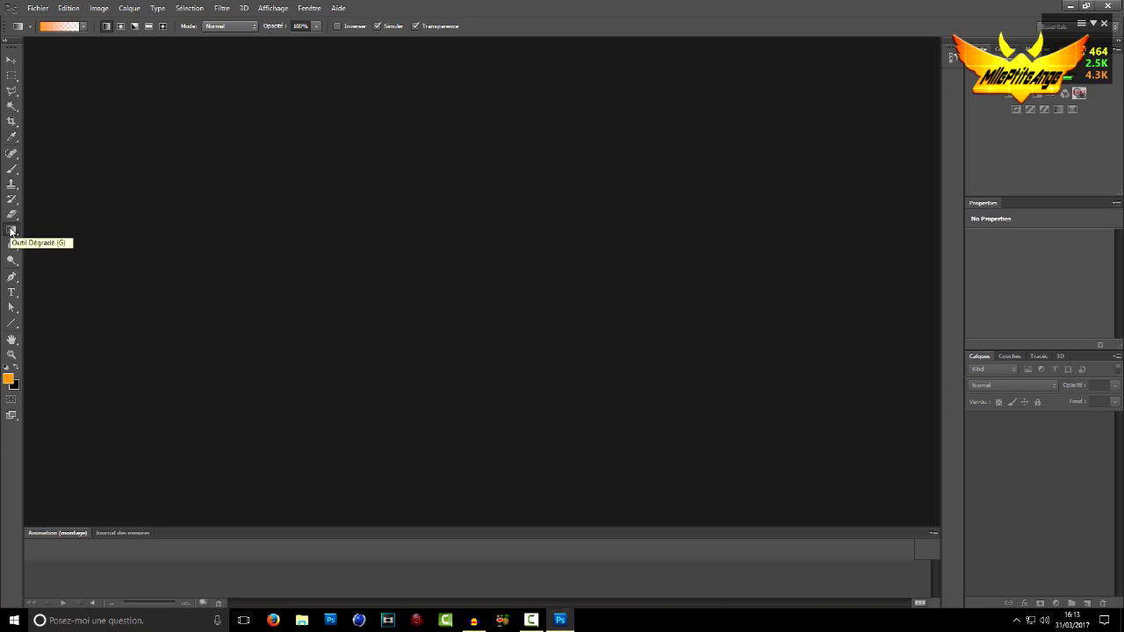
pyautogui.click(11, 231)
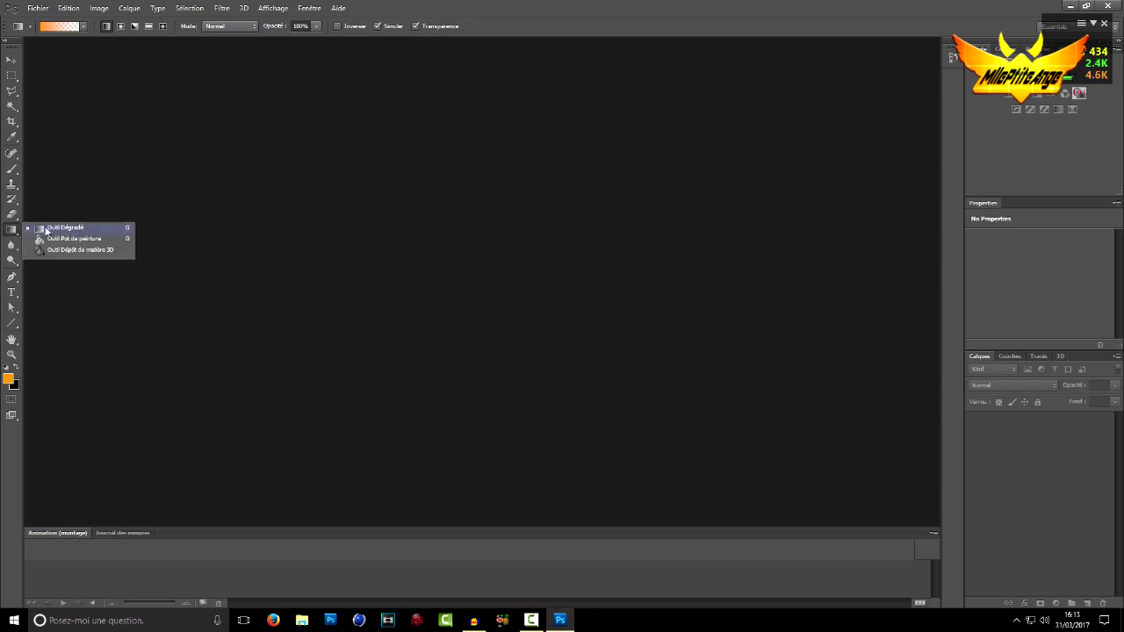
pyautogui.click(71, 240)
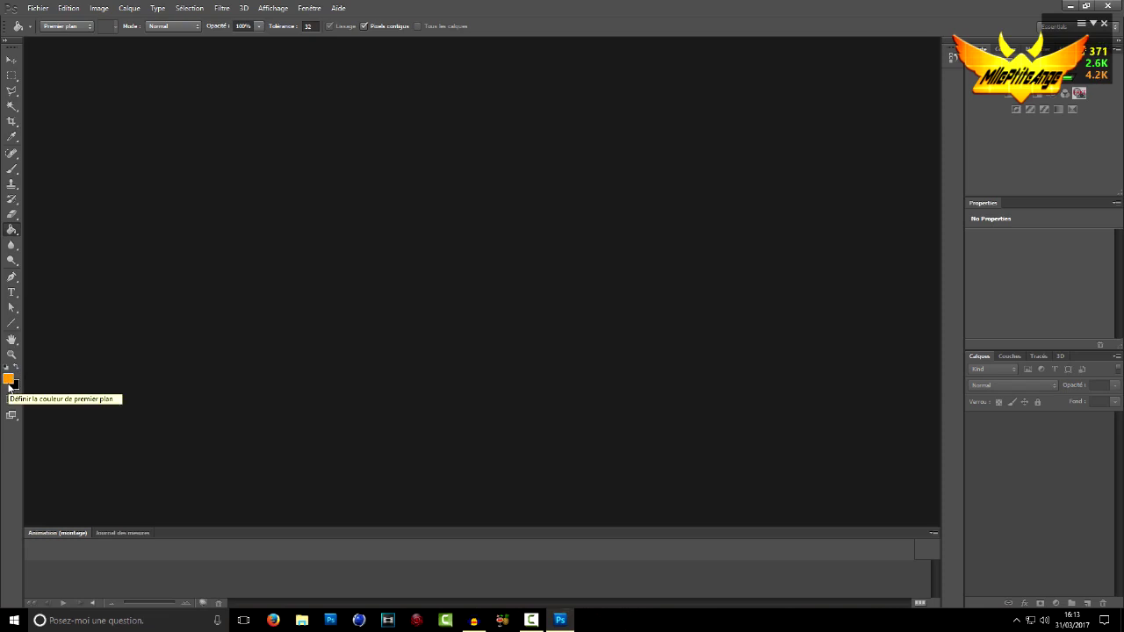
# Open the car photo JPG from the Bureau via Fichier > Ouvrir.
pyautogui.click(35, 11)
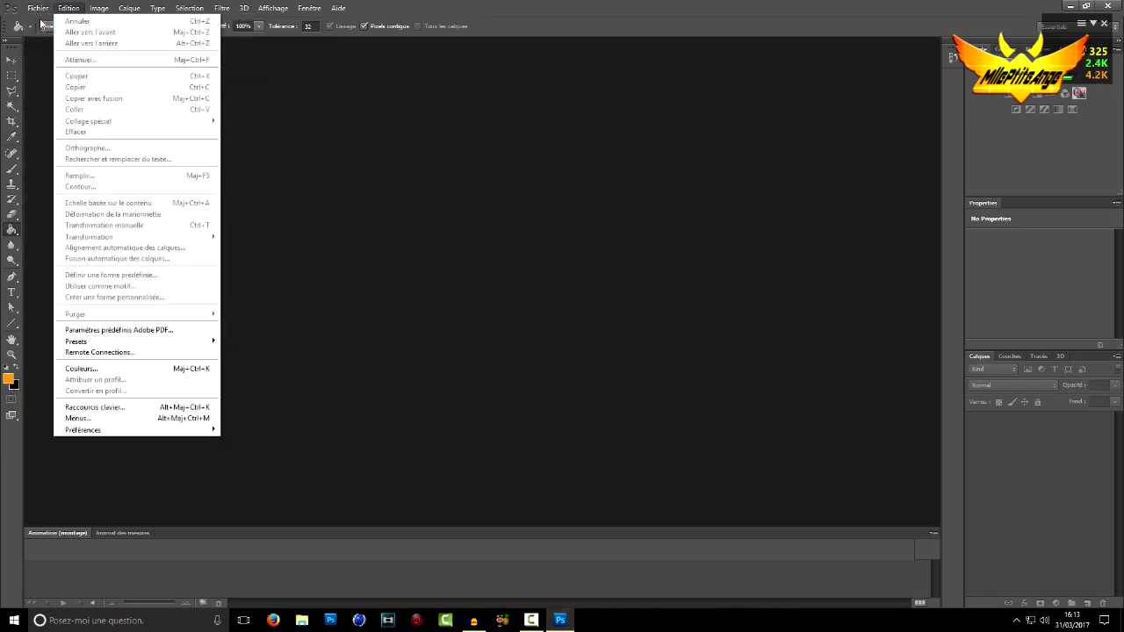
pyautogui.click(45, 32)
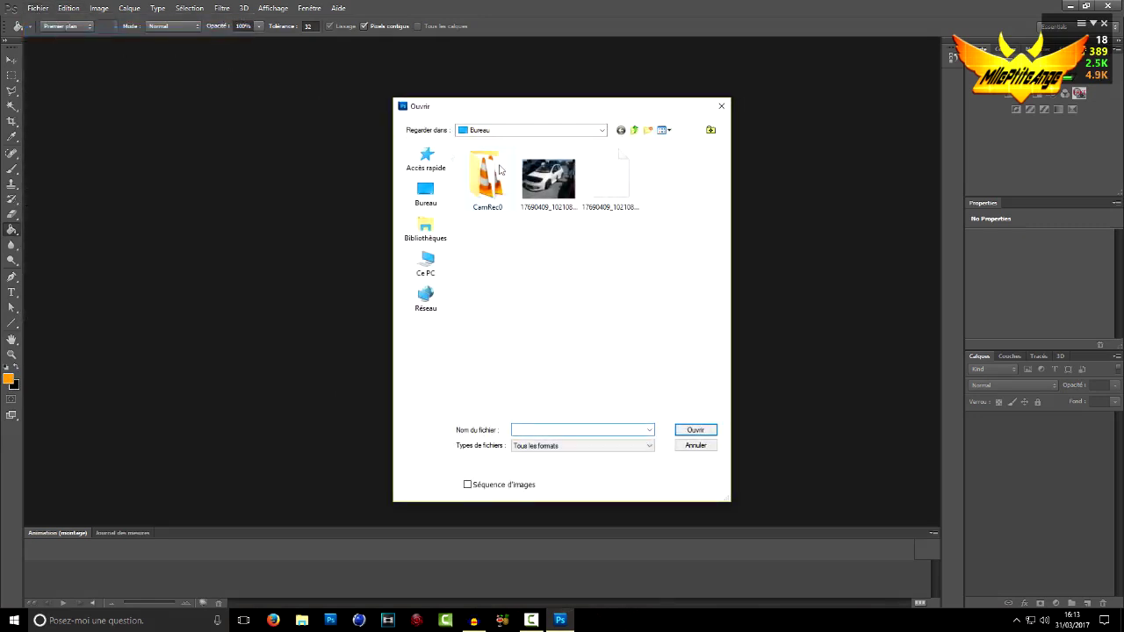
pyautogui.click(537, 180)
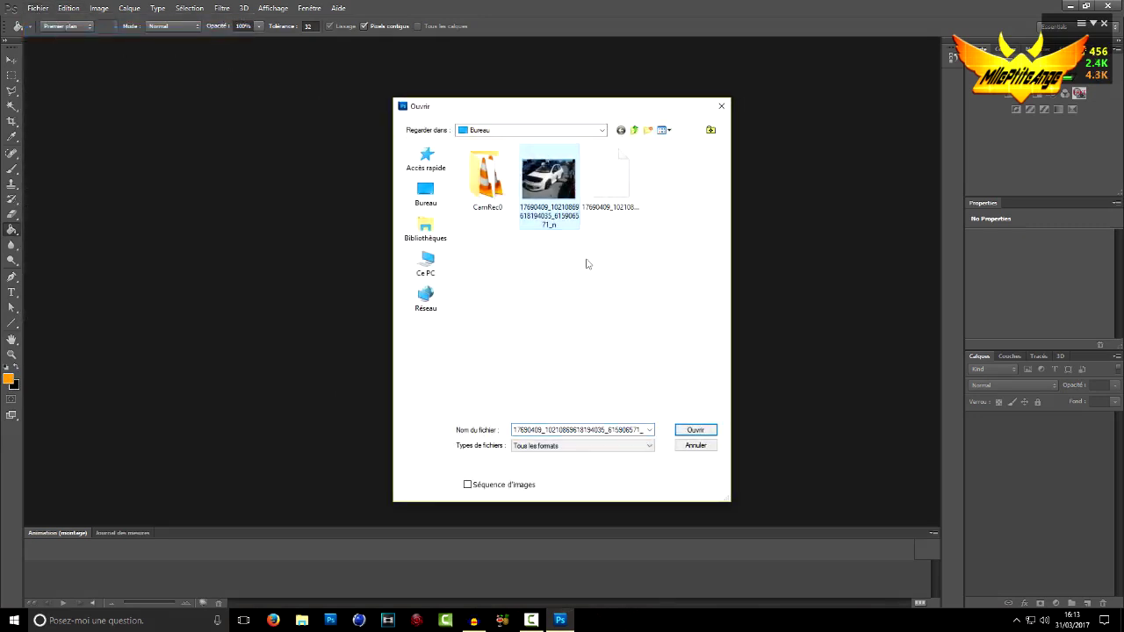
pyautogui.click(698, 431)
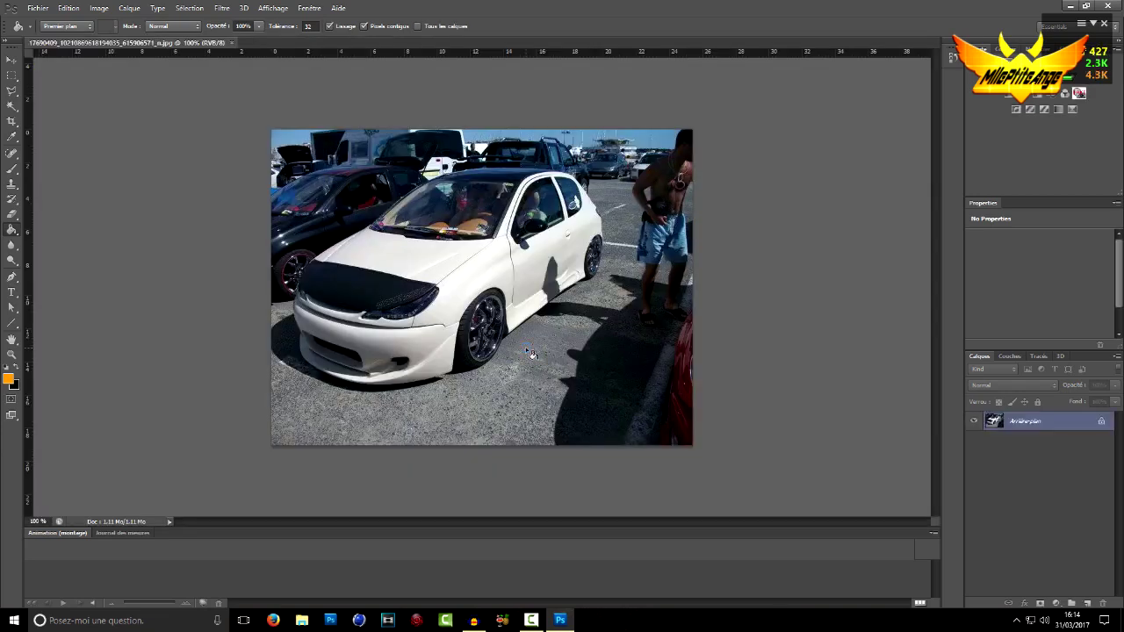
pyautogui.click(8, 64)
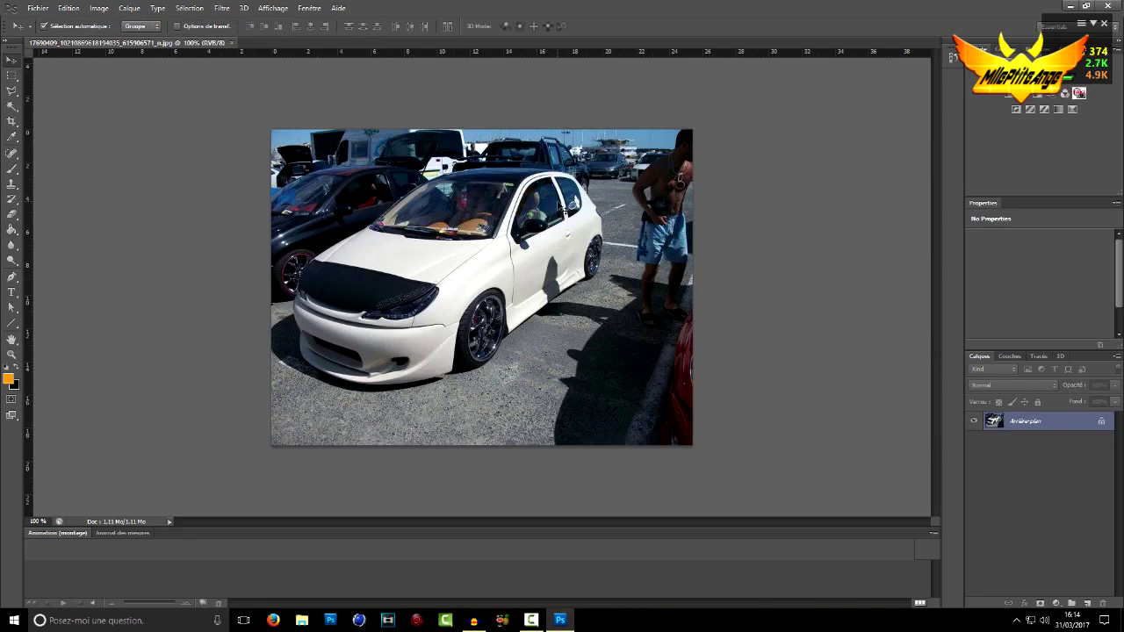
# Zoom the car photo to 200%, back out, then to 200% again.
pyautogui.press('ctrl')
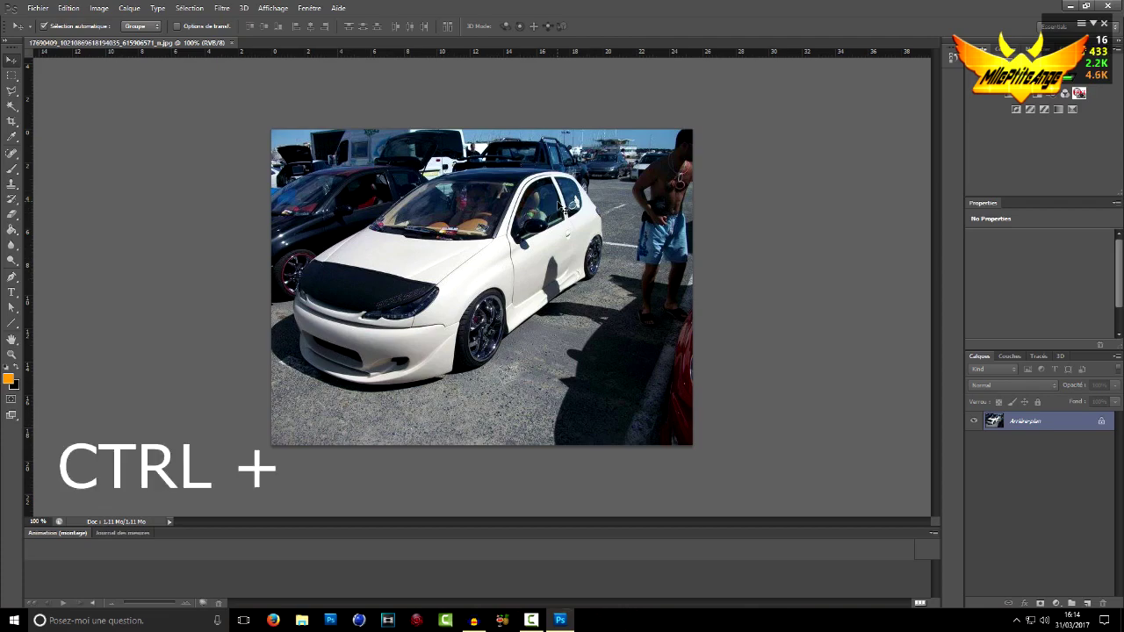
pyautogui.hotkey('ctrl', '+')
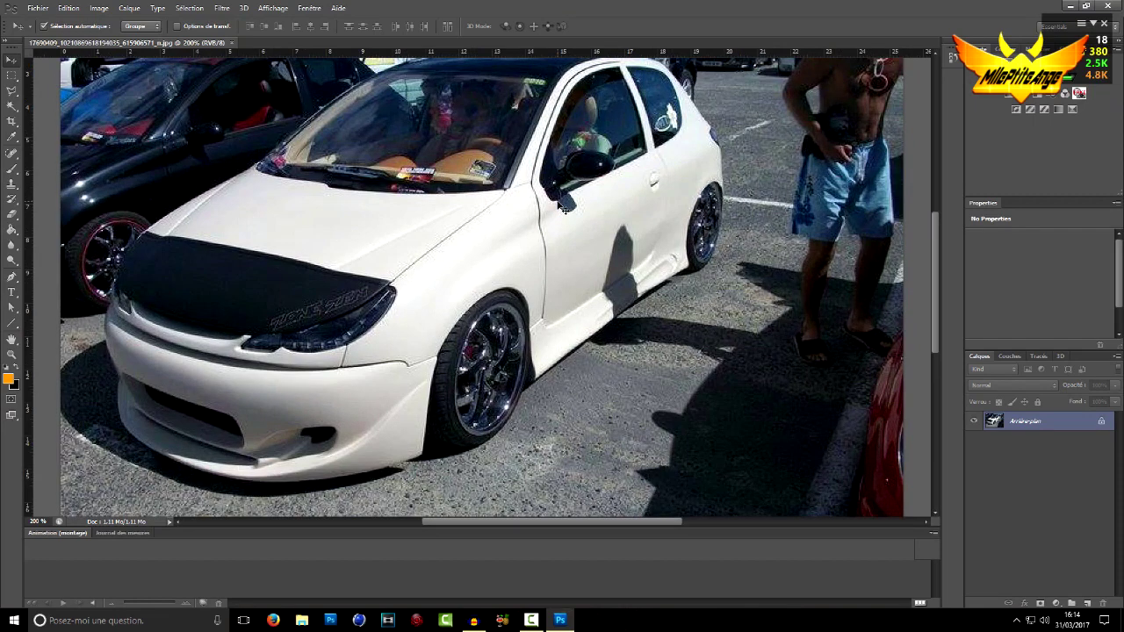
pyautogui.hotkey('ctrl', '-')
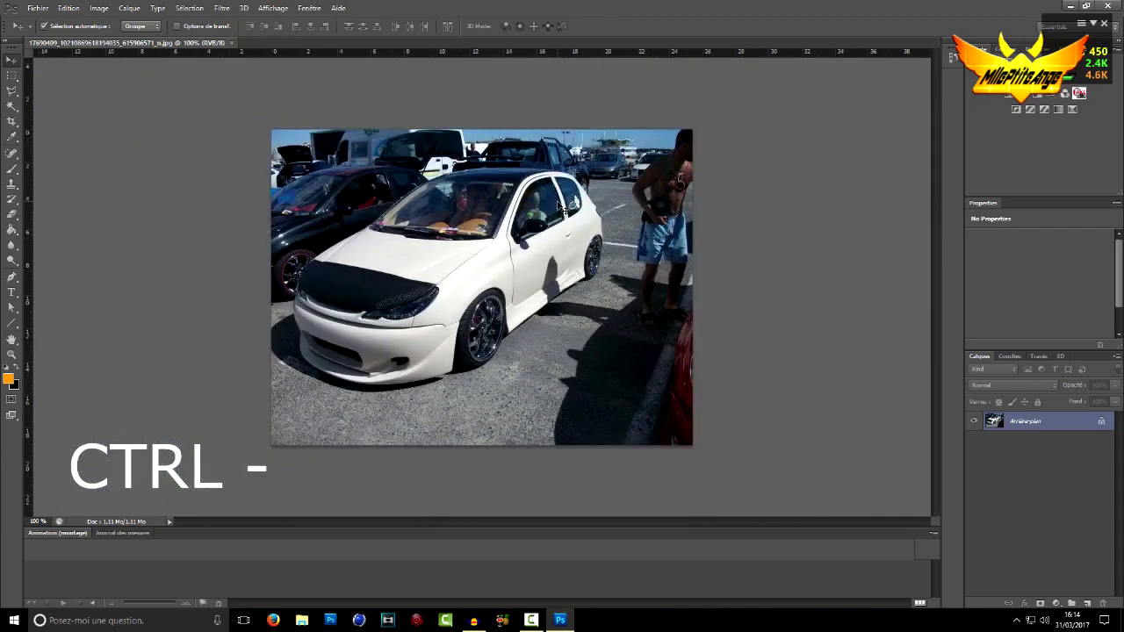
pyautogui.hotkey('ctrl', '+')
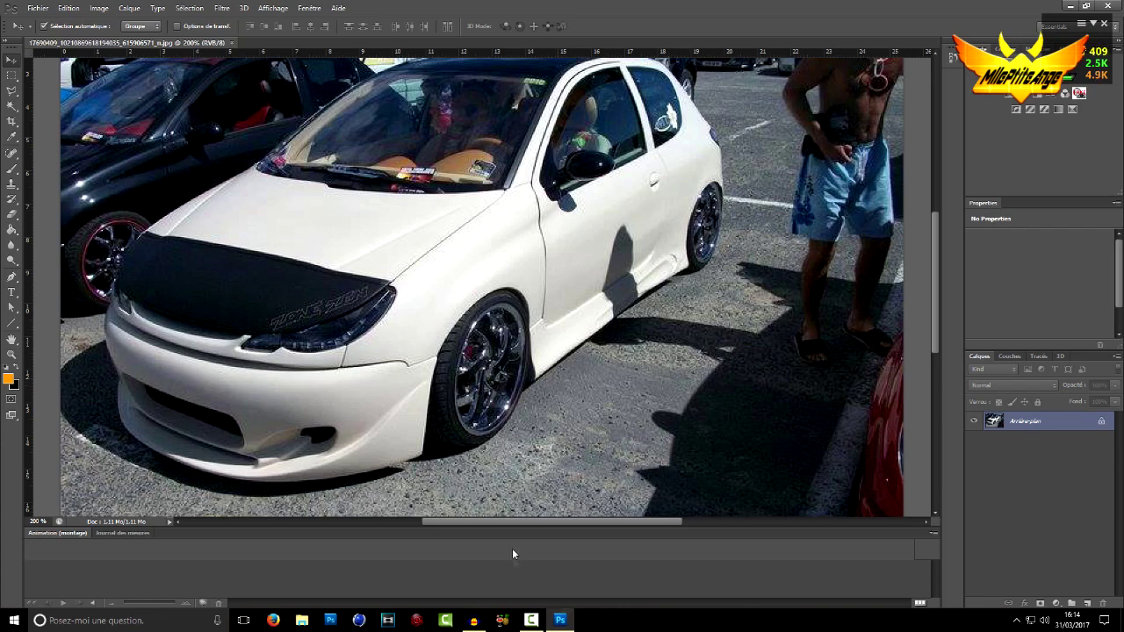
pyautogui.click(531, 620)
# Select the Lasso tool and start tracing along the bumper's upper edge.
pyautogui.click(531, 620)
pyautogui.click(483, 624)
pyautogui.click(481, 624)
pyautogui.click(13, 90)
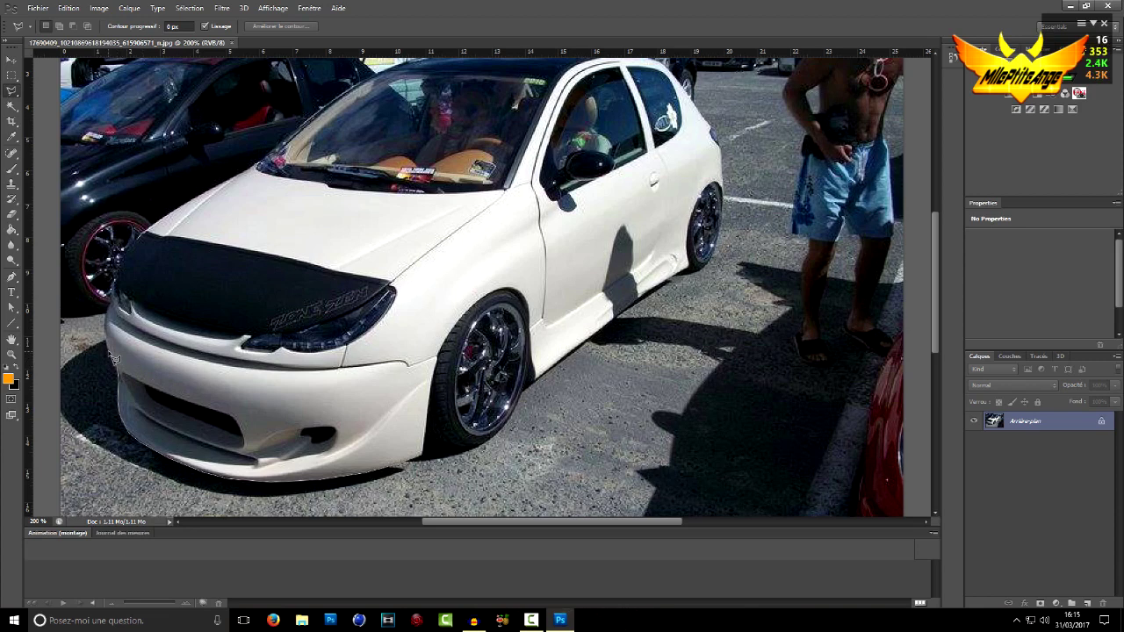
pyautogui.moveTo(114, 358); pyautogui.dragTo(294, 364)
# Scroll the canvas up and right to follow the car's outline.
pyautogui.scroll(5, 369, 85)
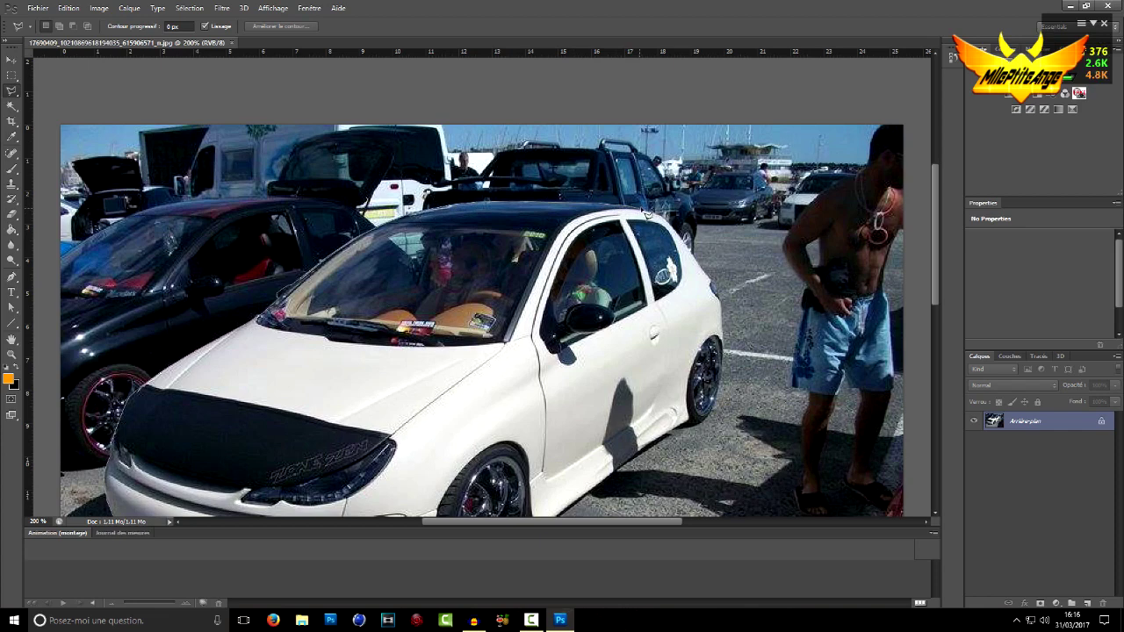
pyautogui.hscroll(3, 645, 215)
pyautogui.hscroll(3, 615, 215)
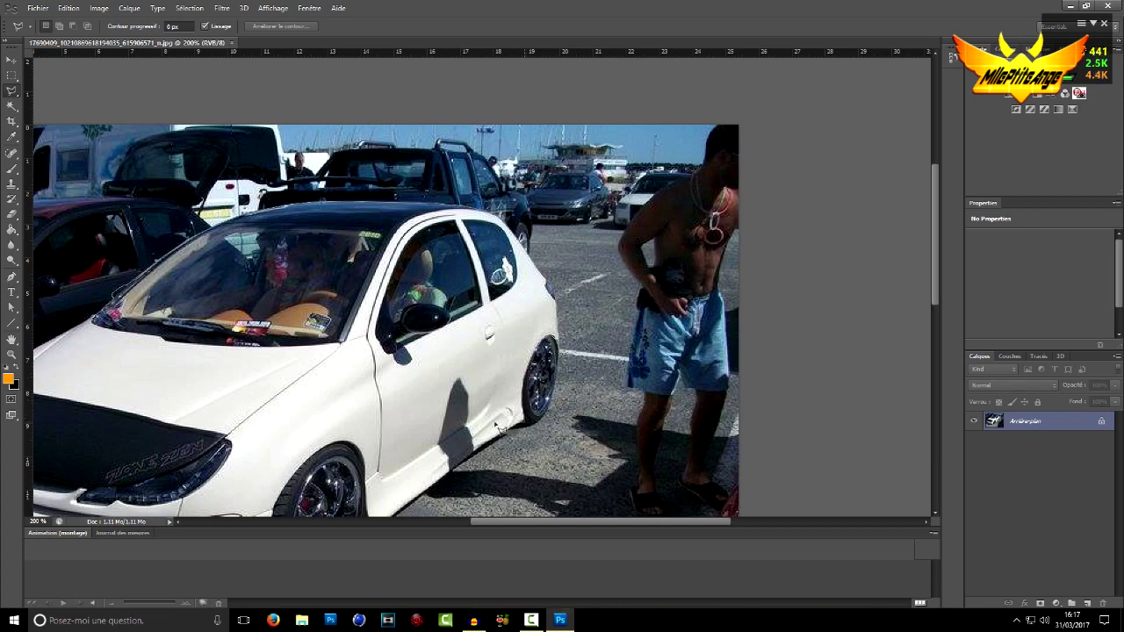
# Scroll around the canvas and discard the unfinished lasso outline.
pyautogui.scroll(-2, 527, 430)
pyautogui.scroll(-5, 580, 439)
pyautogui.scroll(-1, 579, 439)
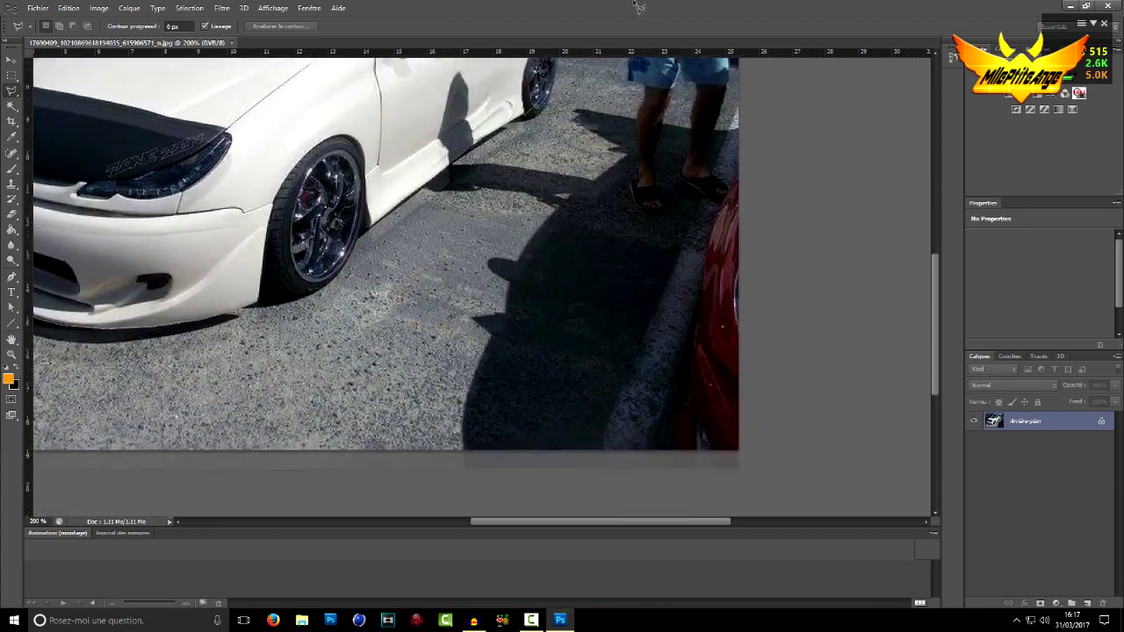
pyautogui.scroll(1, 580, 421)
pyautogui.scroll(2, 586, 391)
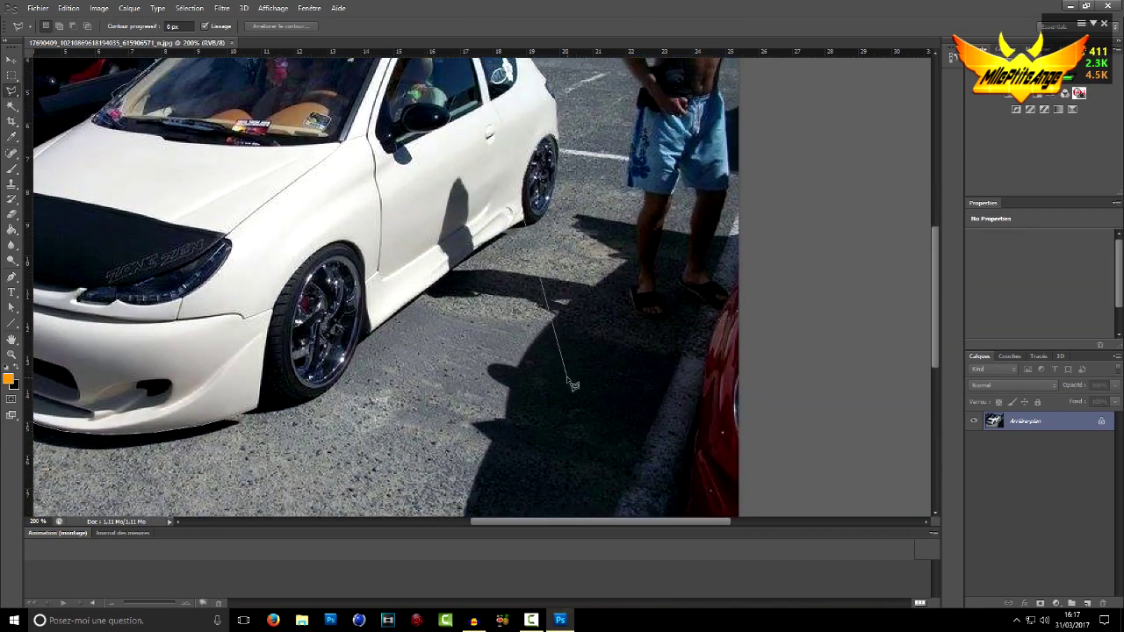
pyautogui.click(526, 224)
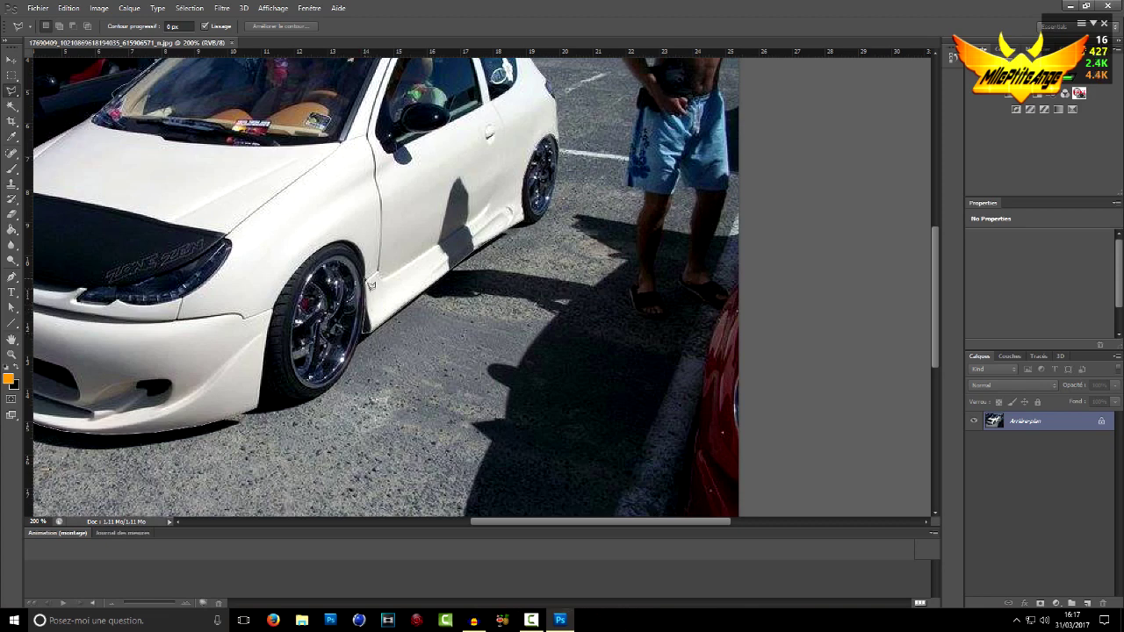
# Retrace the lasso from the front wheel arch to close the car selection, then zoom out.
pyautogui.moveTo(363, 253)
pyautogui.mouseDown()
pyautogui.moveTo(335, 249)
pyautogui.moveTo(275, 309)
pyautogui.moveTo(260, 412)
pyautogui.mouseUp()
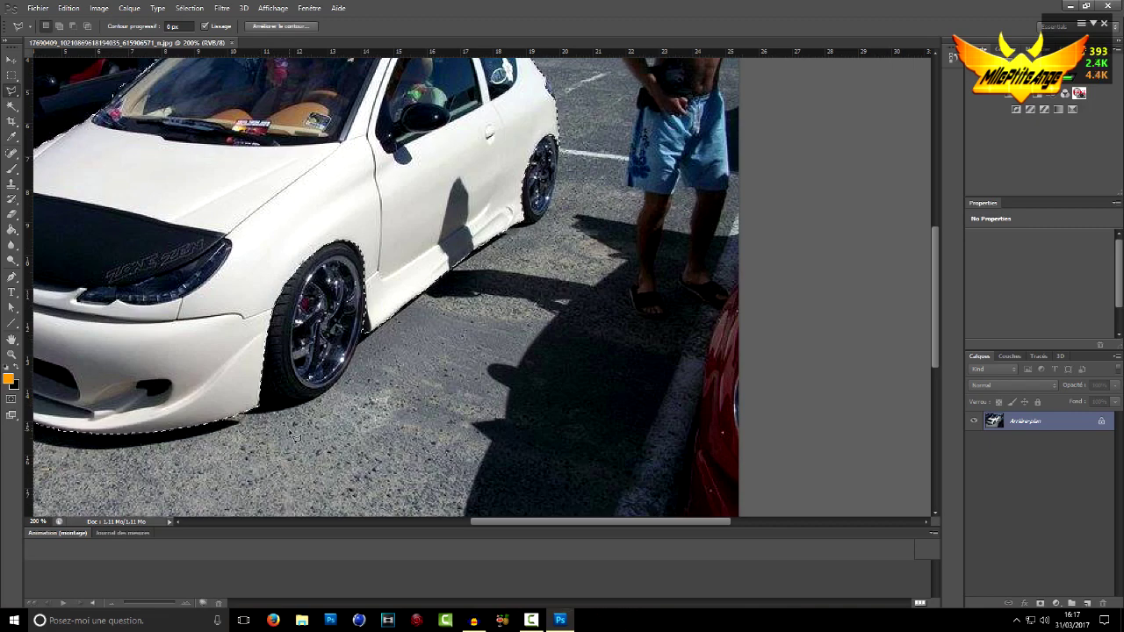
pyautogui.moveTo(619, 521); pyautogui.dragTo(545, 520)
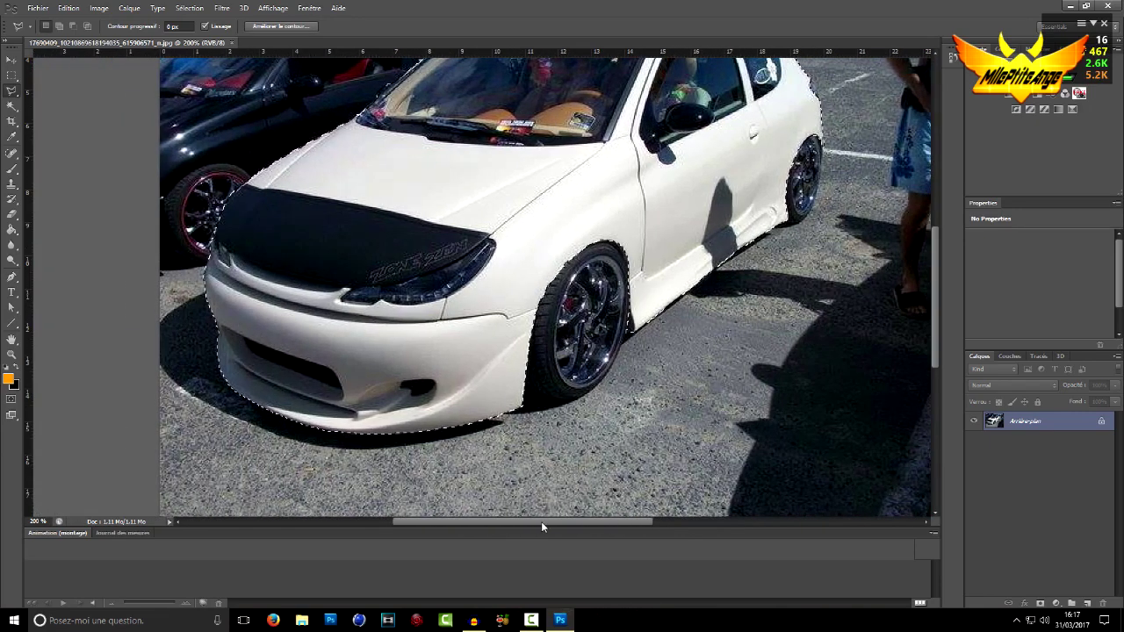
pyautogui.hotkey('ctrl', '-')
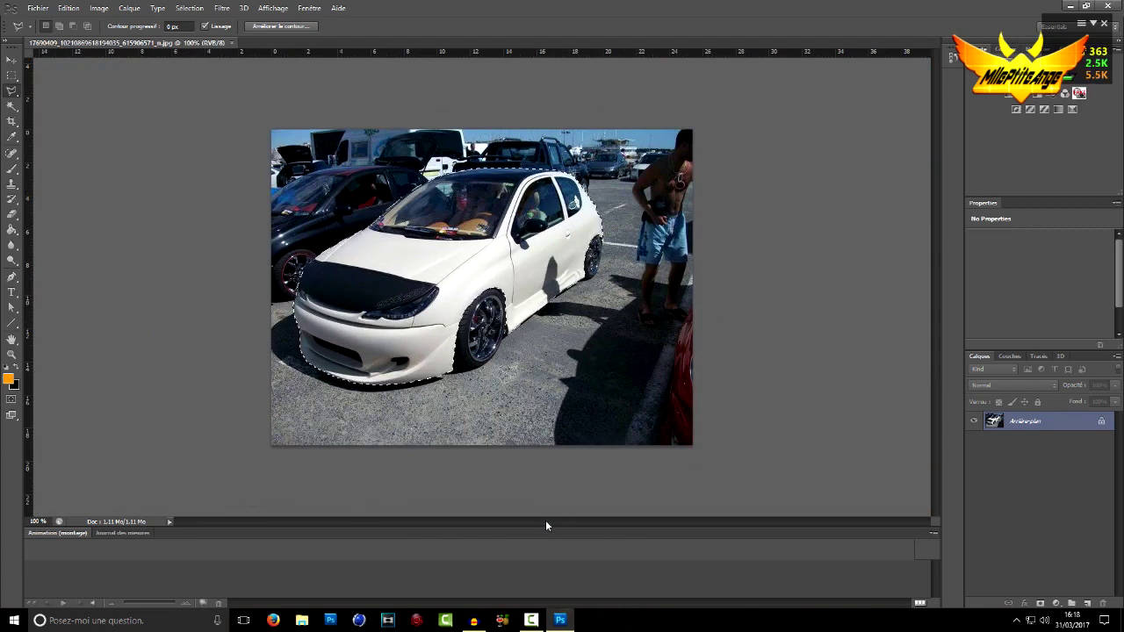
# Add an empty Calque 1 layer above the Background, keeping the car selected.
pyautogui.click(69, 8)
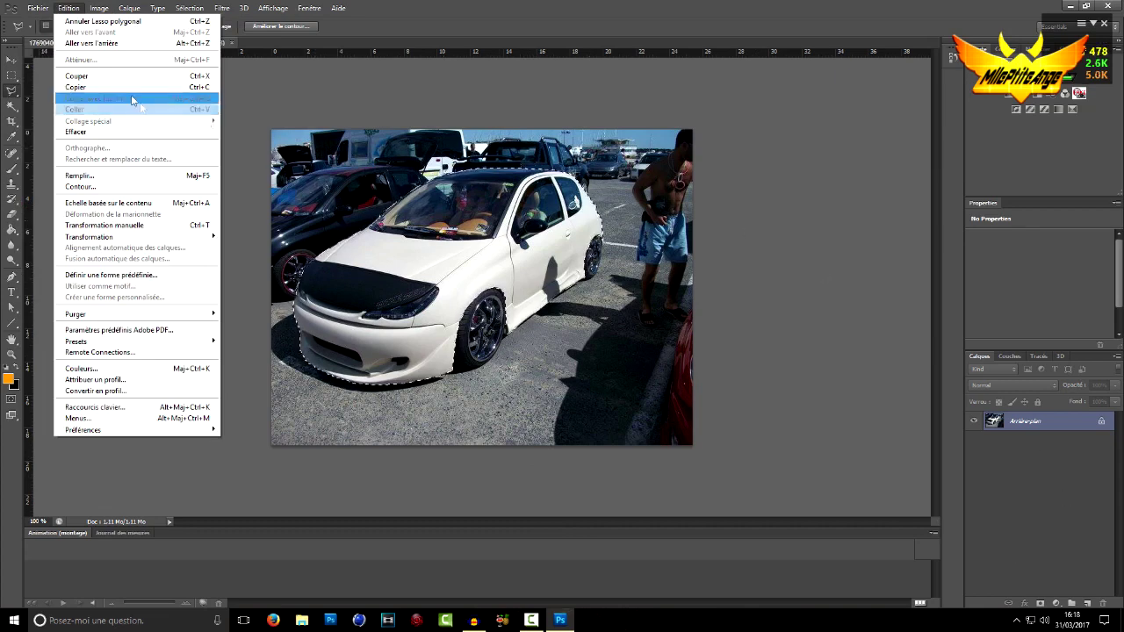
pyautogui.click(98, 8)
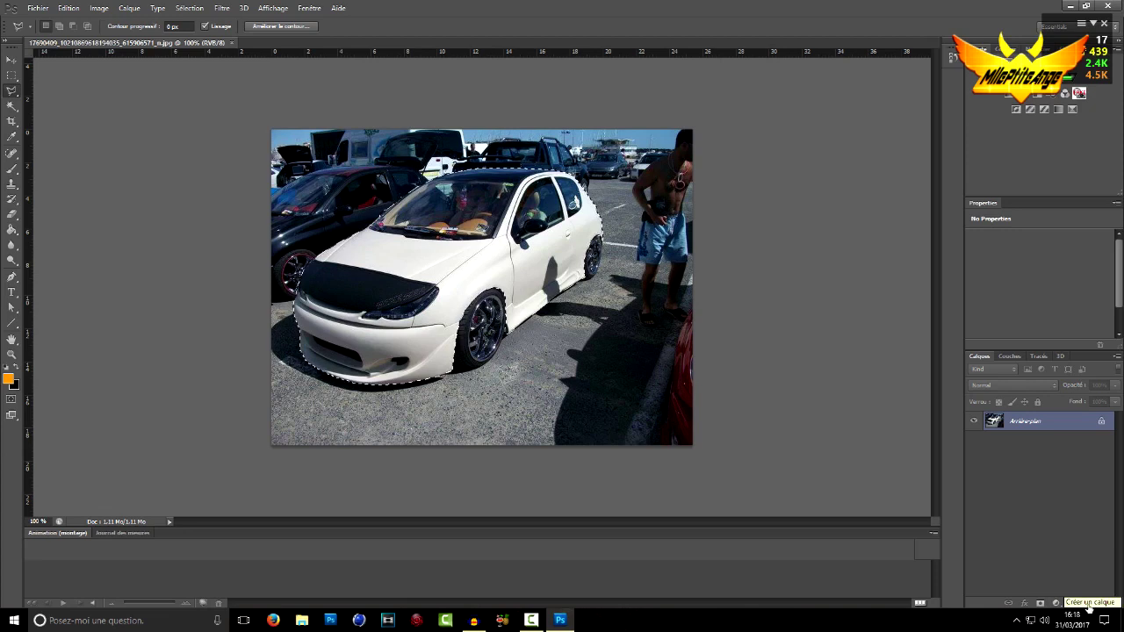
pyautogui.click(1088, 604)
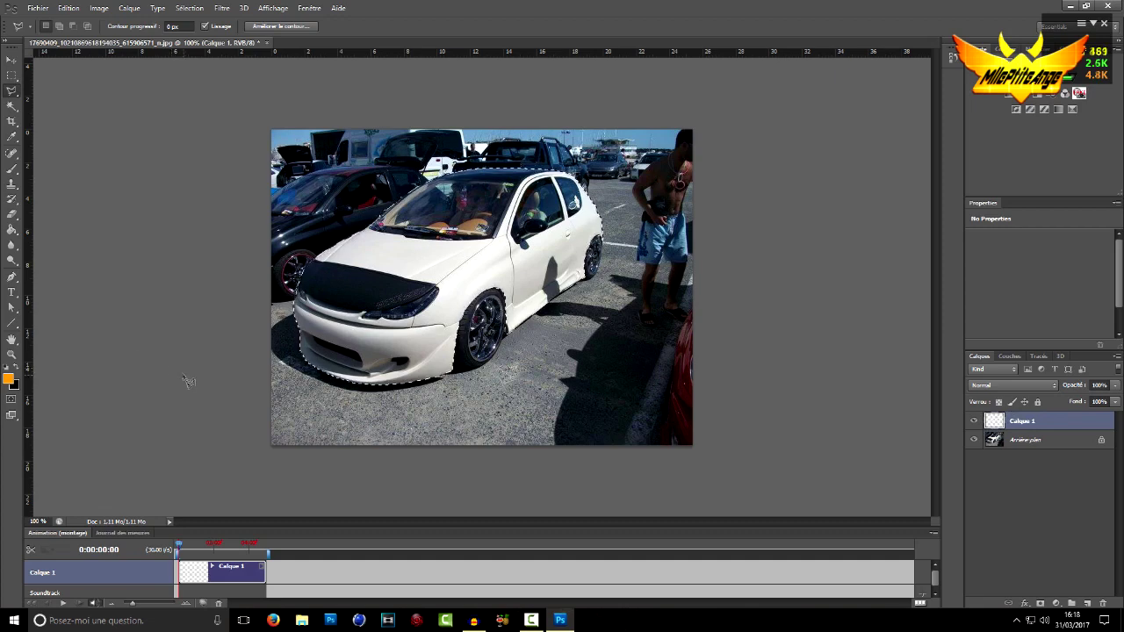
# Set the foreground colour to bright orange and switch to the Paint Bucket.
pyautogui.click(10, 381)
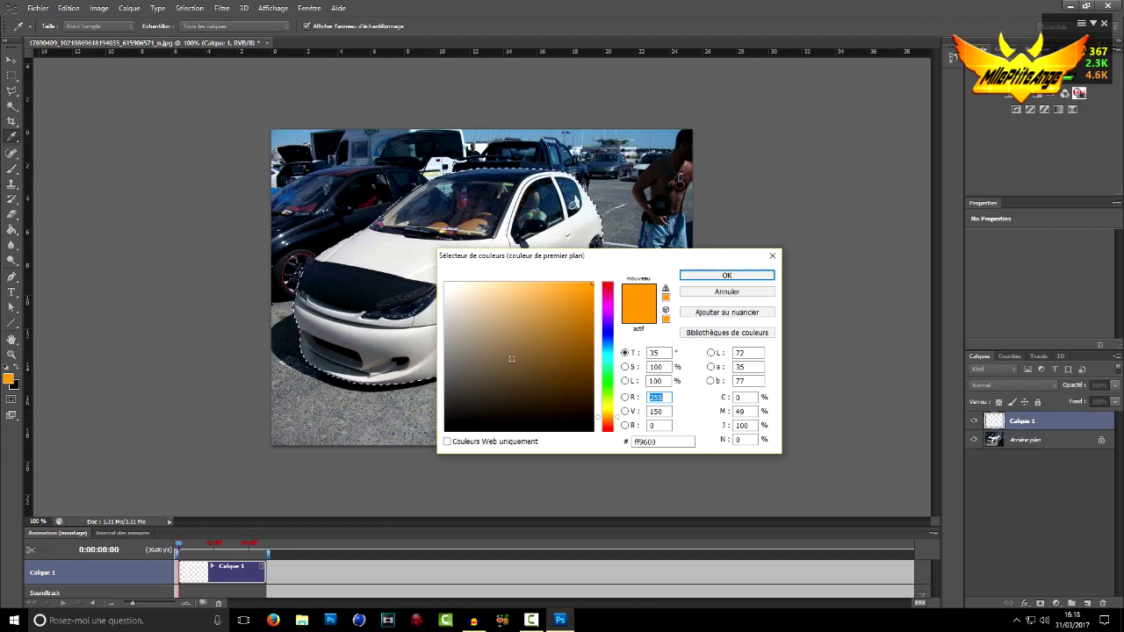
pyautogui.moveTo(605, 413)
pyautogui.mouseDown()
pyautogui.moveTo(596, 309)
pyautogui.moveTo(599, 423)
pyautogui.mouseUp()
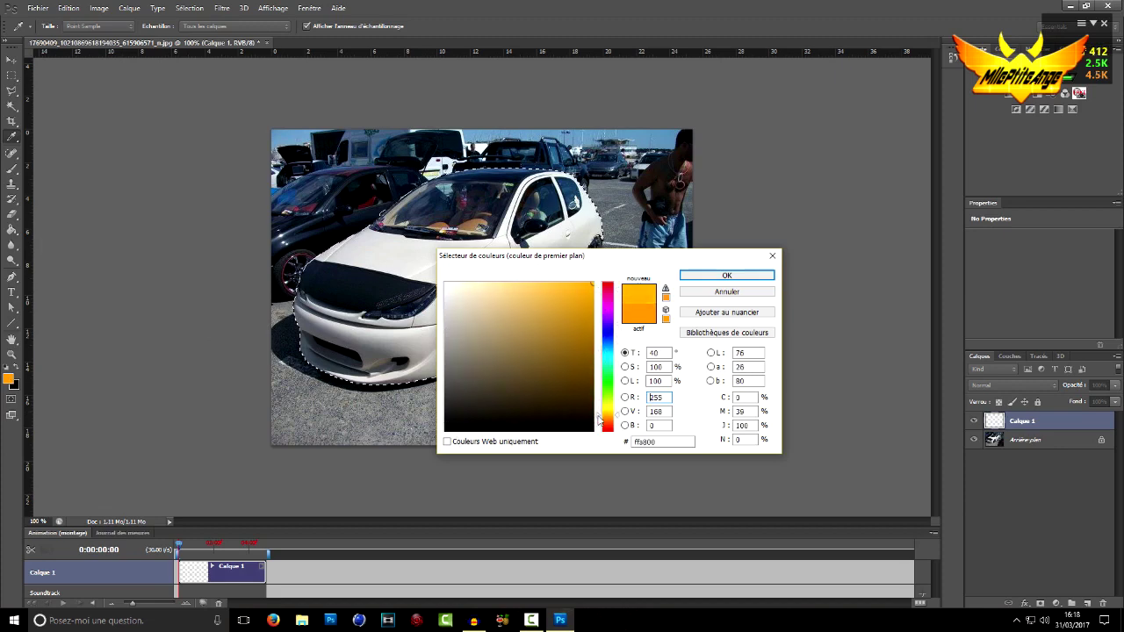
pyautogui.click(745, 277)
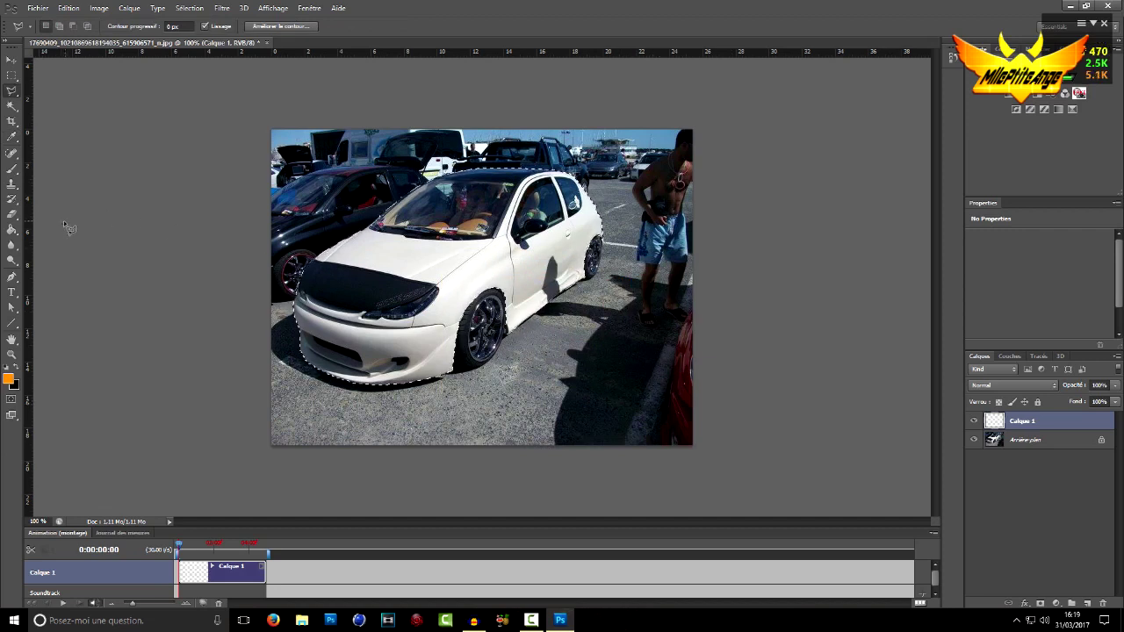
pyautogui.click(11, 232)
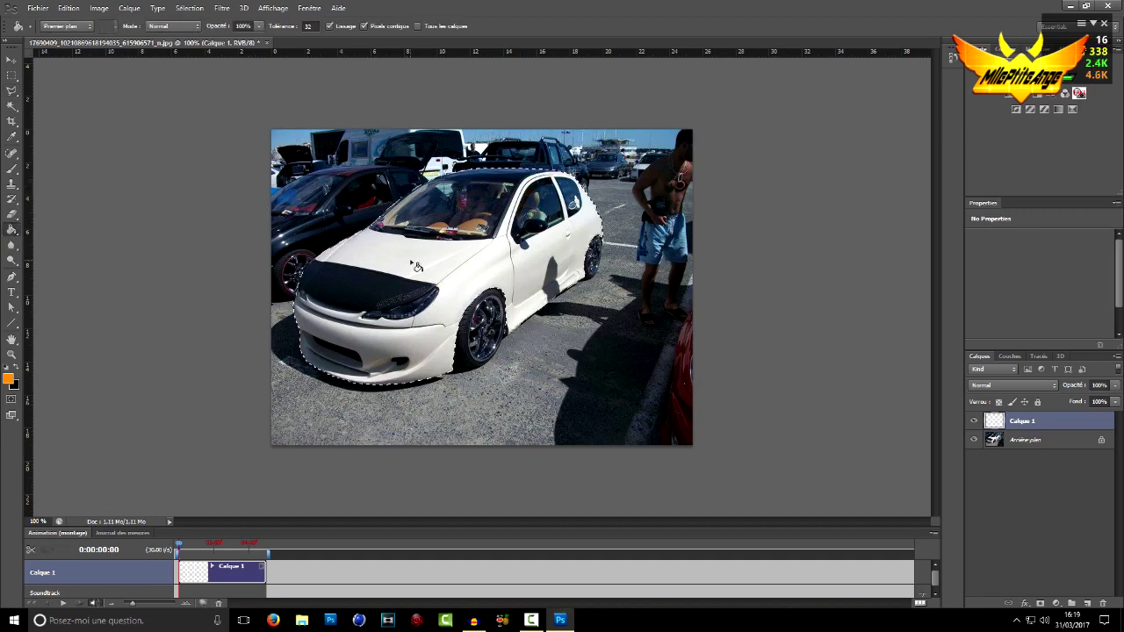
# Fill the selected car area on Calque 1 with solid orange.
pyautogui.click(410, 261)
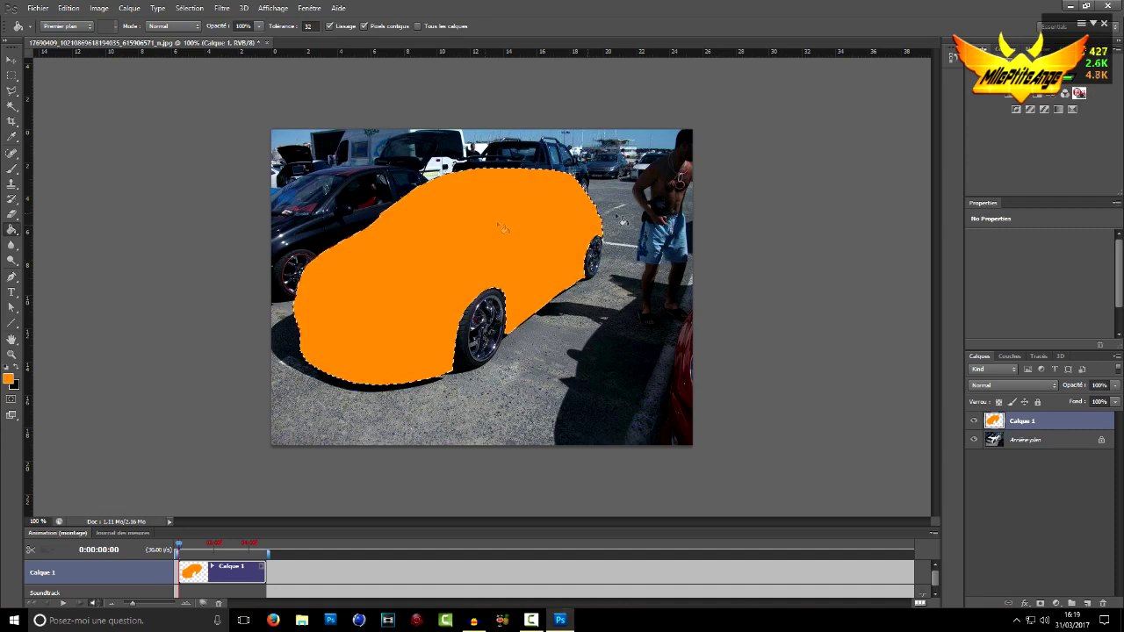
pyautogui.click(1053, 387)
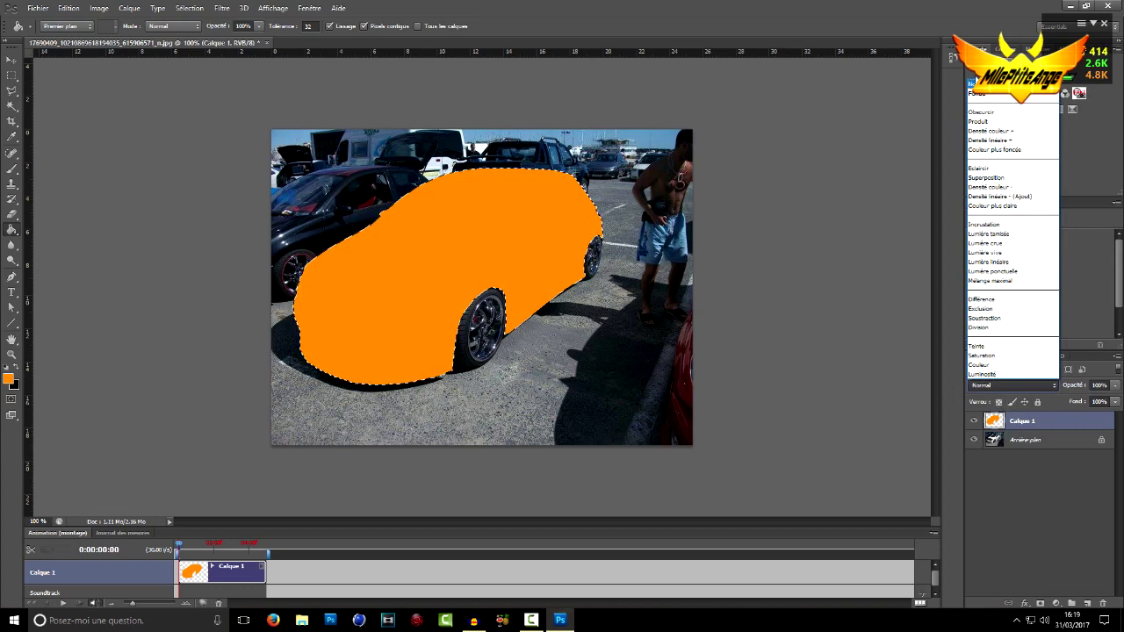
# Preview the blend modes on the orange layer and settle on Densité couleur +.
pyautogui.click(977, 93)
pyautogui.scroll(-1, 1006, 383)
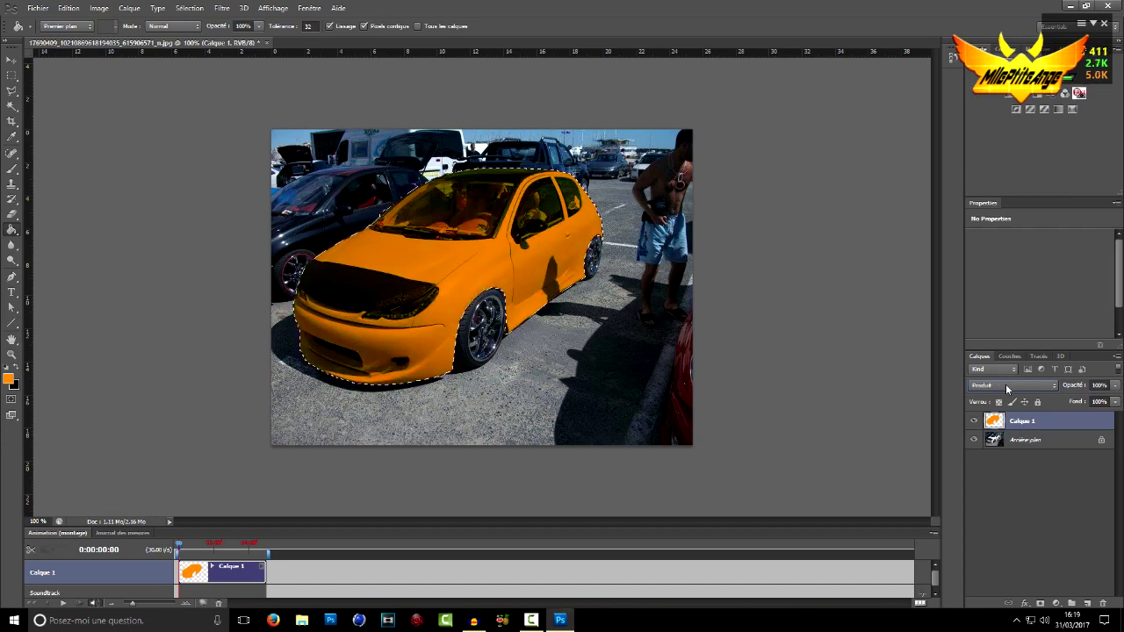
pyautogui.scroll(-1, 1005, 384)
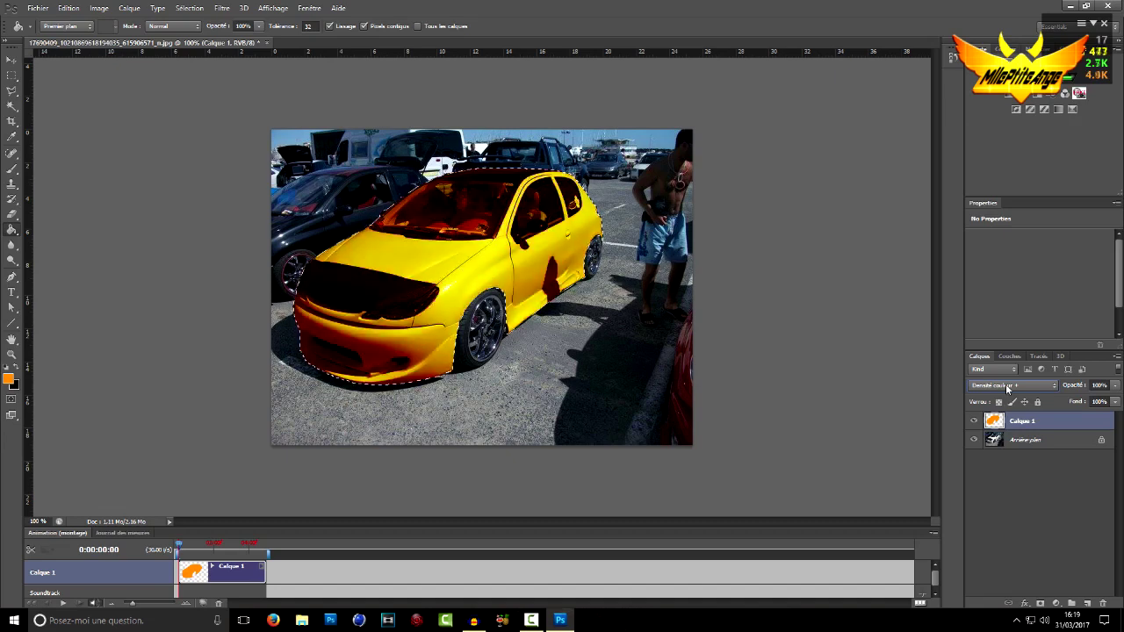
pyautogui.scroll(-1, 1007, 389)
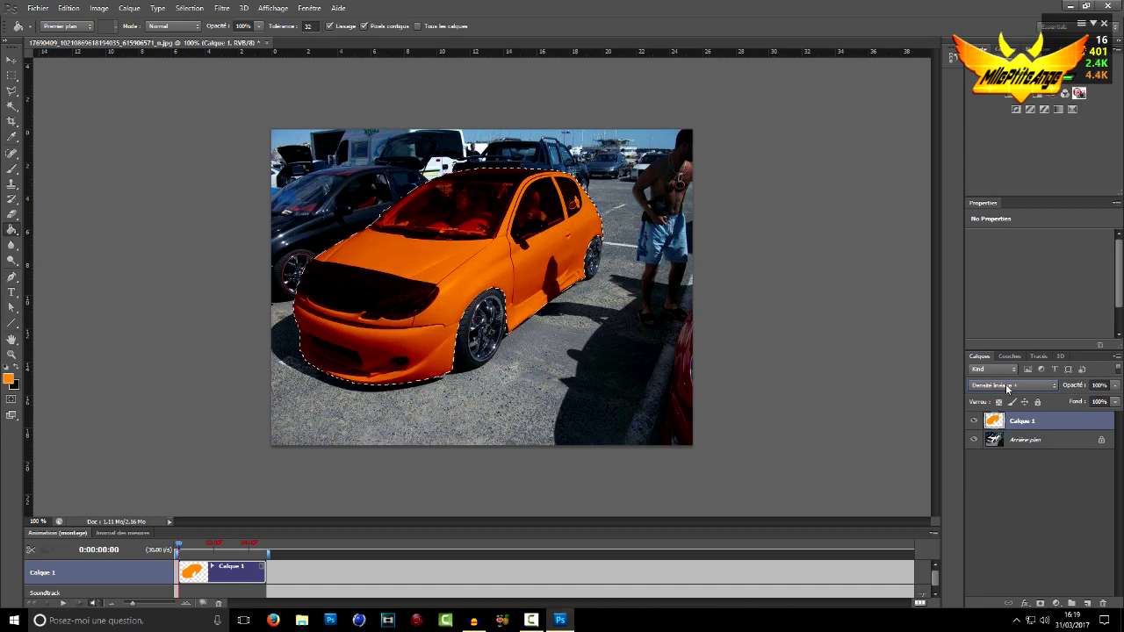
pyautogui.scroll(-1, 1007, 389)
pyautogui.scroll(-5, 1007, 389)
pyautogui.scroll(-1, 1007, 389)
pyautogui.scroll(1, 1007, 389)
pyautogui.scroll(1, 1007, 388)
pyautogui.scroll(-1, 1007, 389)
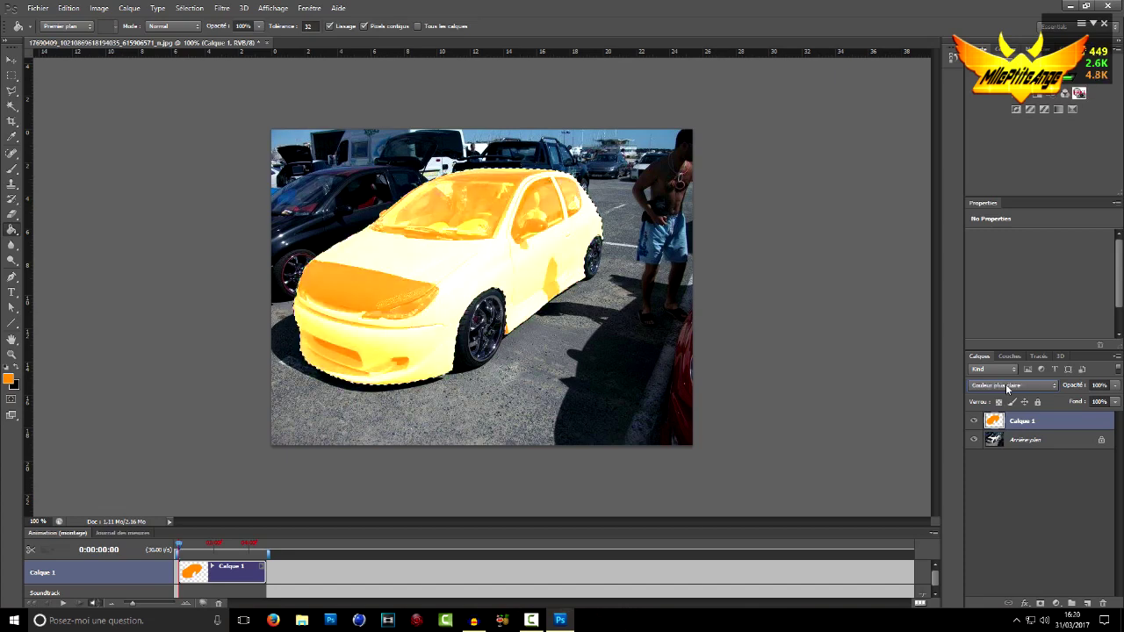
pyautogui.scroll(-1, 1007, 389)
pyautogui.scroll(-1, 1007, 389)
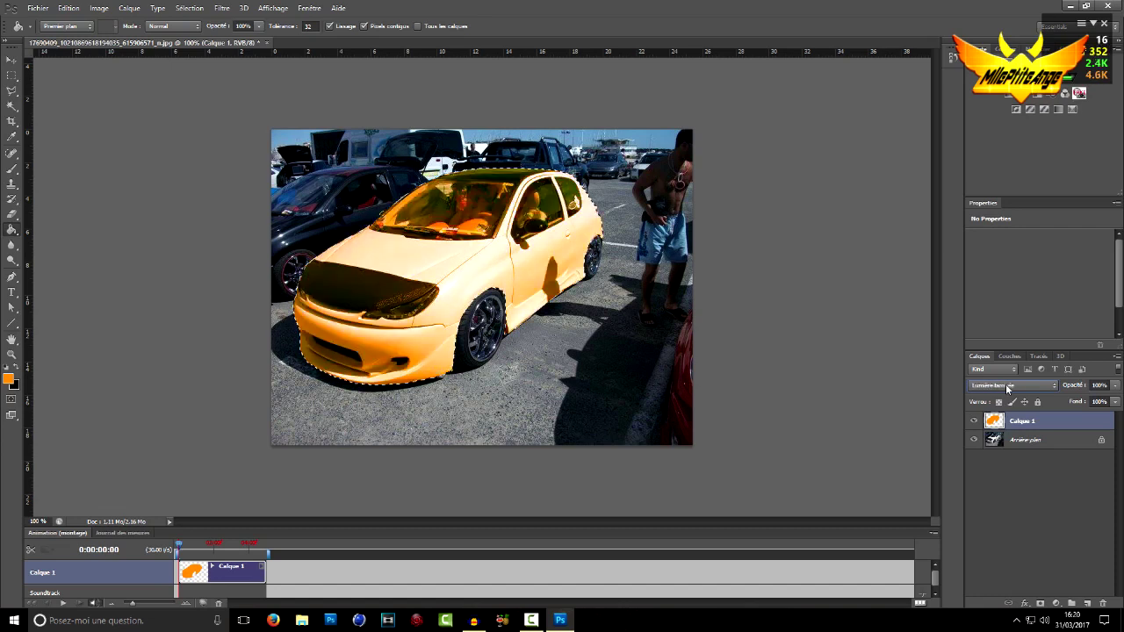
pyautogui.scroll(-1, 1007, 389)
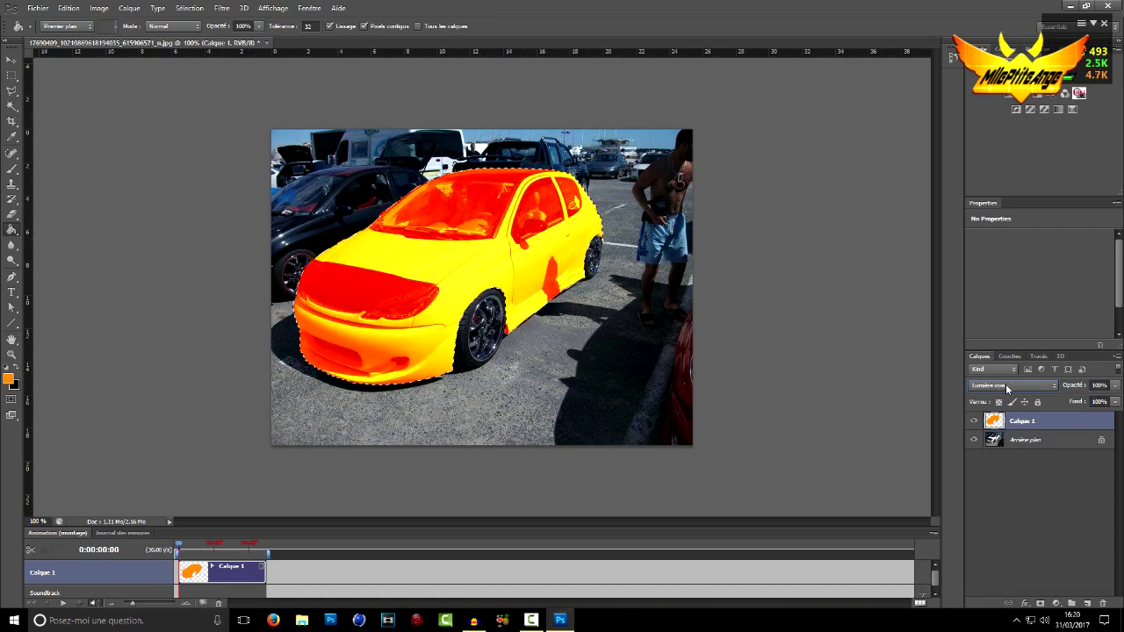
pyautogui.scroll(-2, 1006, 383)
pyautogui.scroll(-2, 1005, 384)
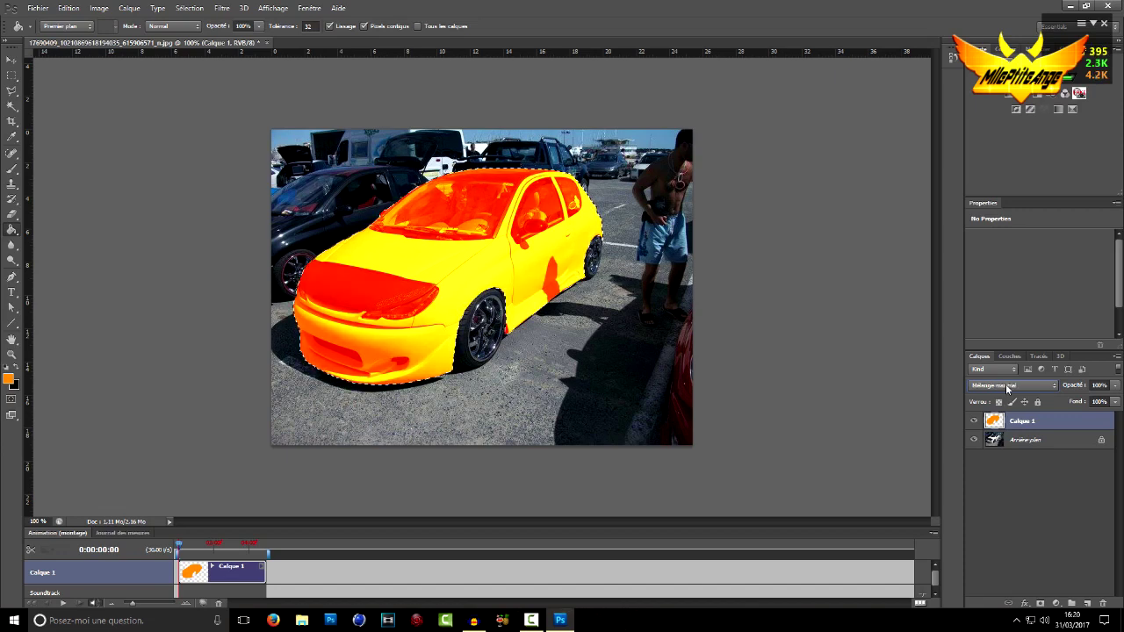
pyautogui.scroll(-1, 1005, 384)
pyautogui.scroll(-1, 1006, 384)
pyautogui.scroll(-1, 1005, 384)
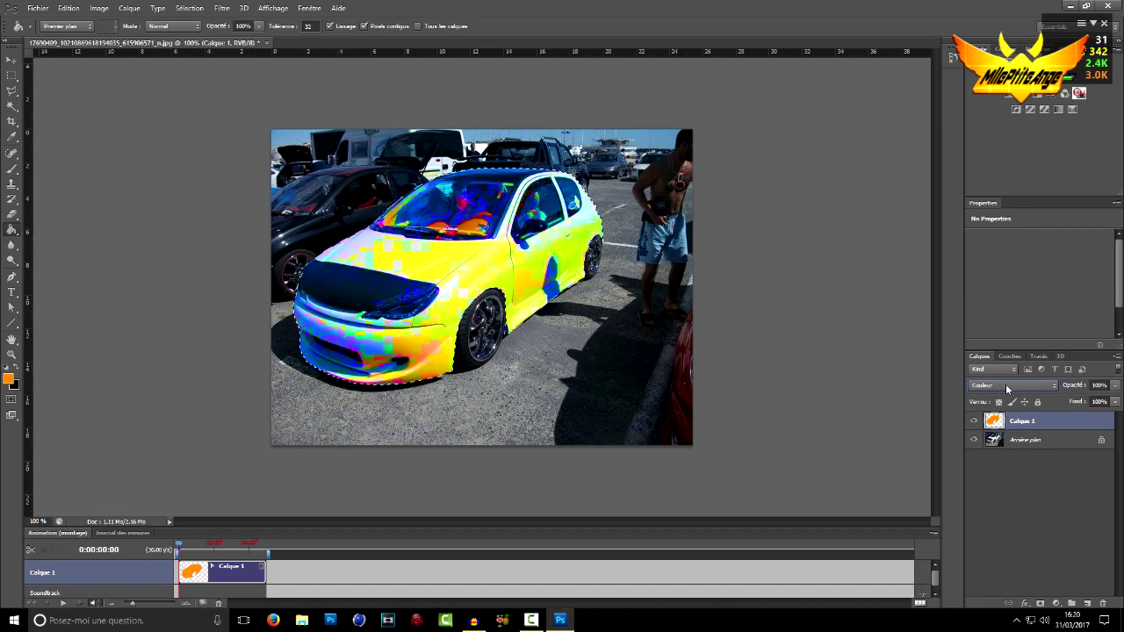
pyautogui.scroll(-1, 1006, 384)
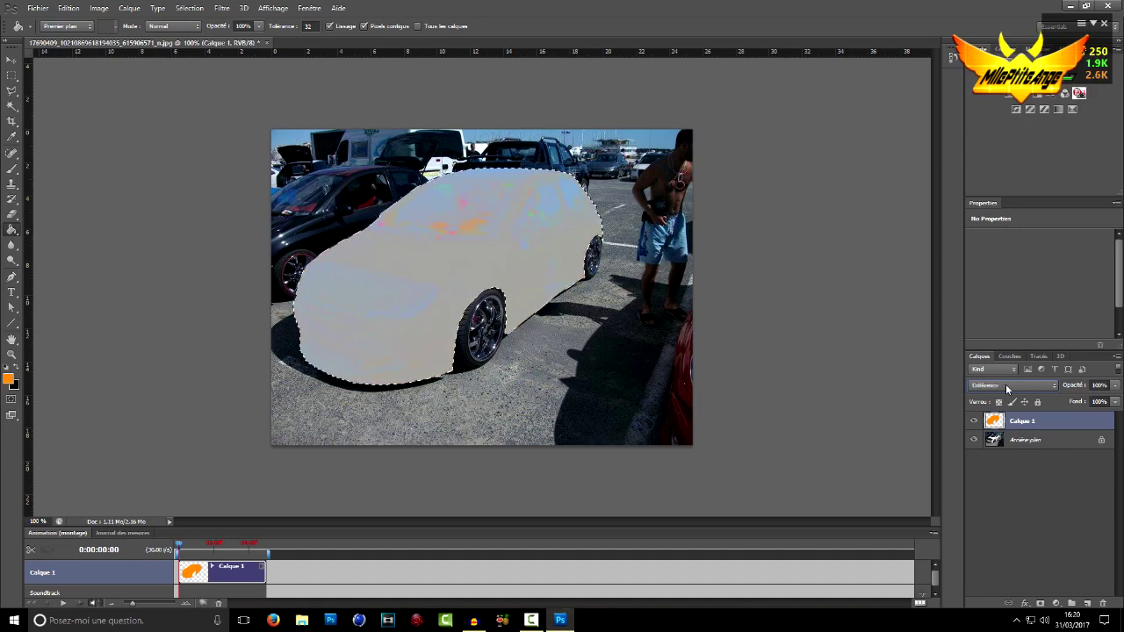
pyautogui.scroll(11, 1006, 384)
pyautogui.scroll(6, 1005, 384)
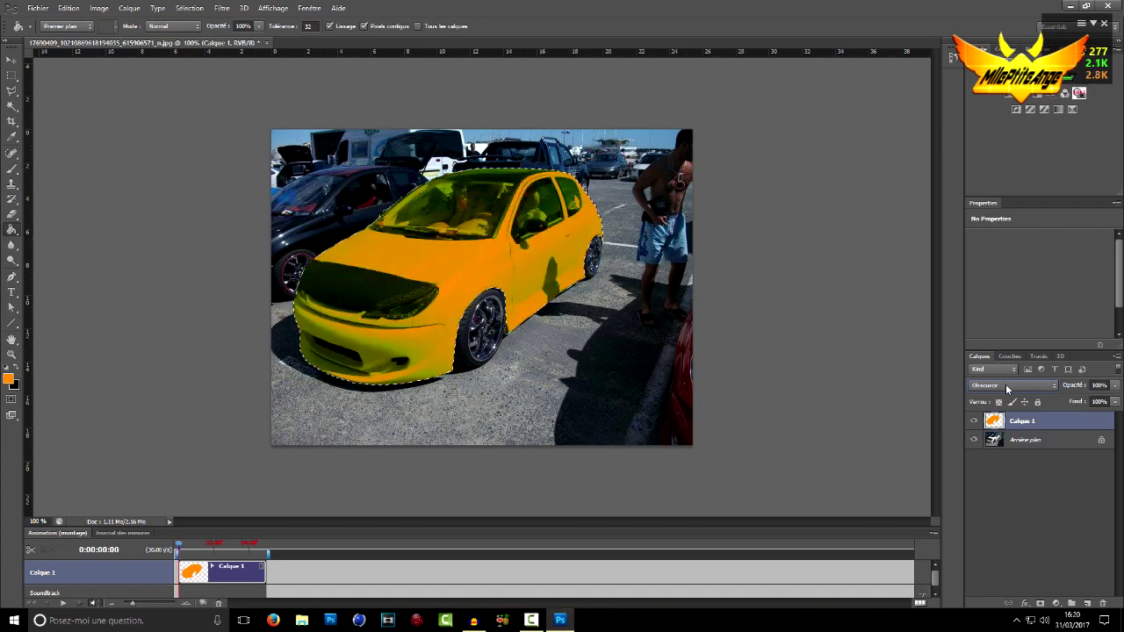
pyautogui.scroll(-1, 1006, 384)
pyautogui.scroll(-1, 1005, 383)
pyautogui.scroll(1, 1006, 388)
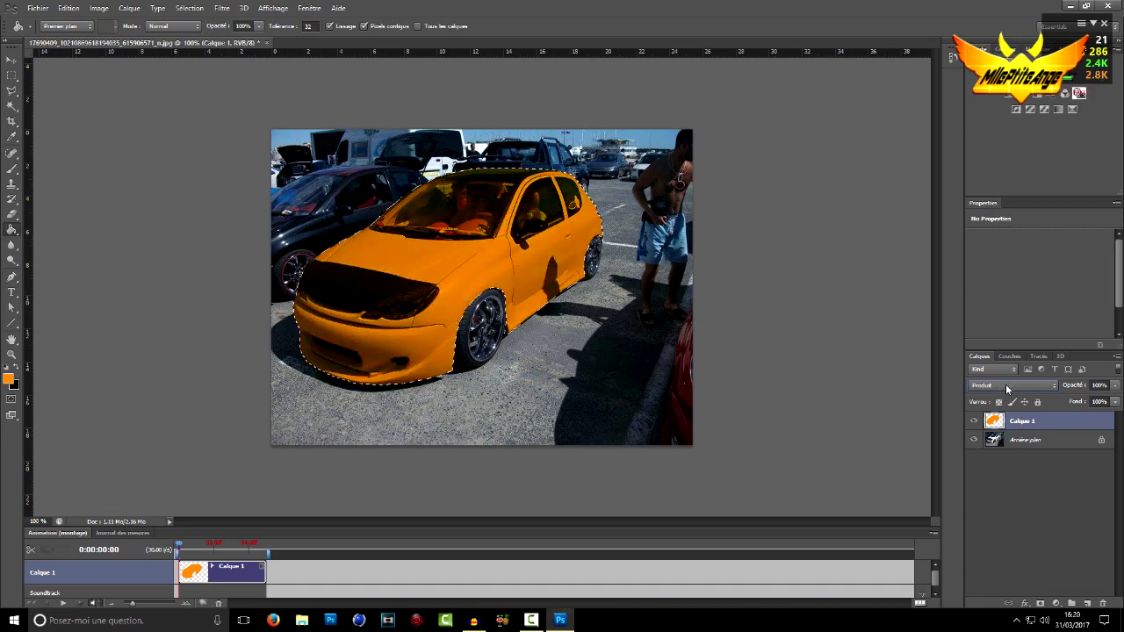
pyautogui.scroll(-1, 1006, 385)
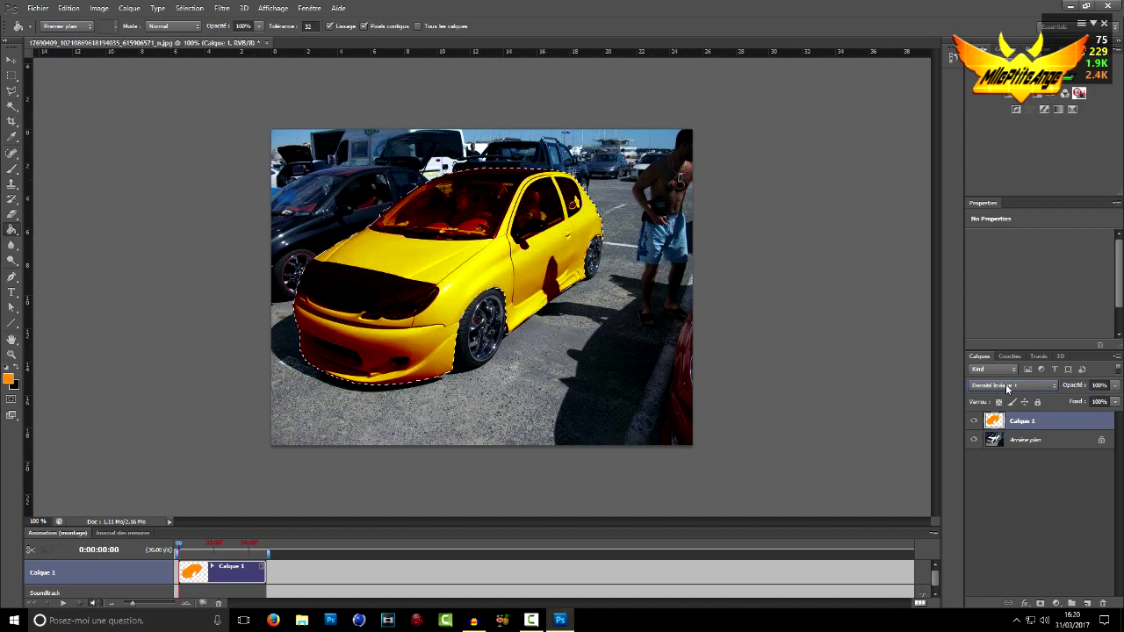
pyautogui.scroll(-1, 1006, 389)
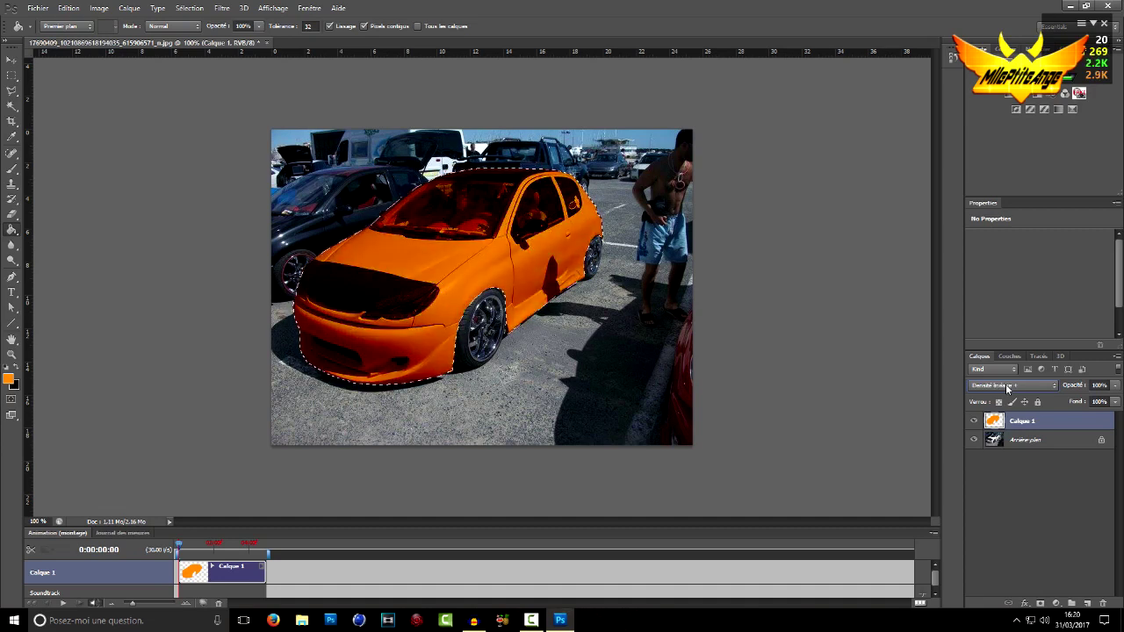
pyautogui.scroll(1, 1007, 387)
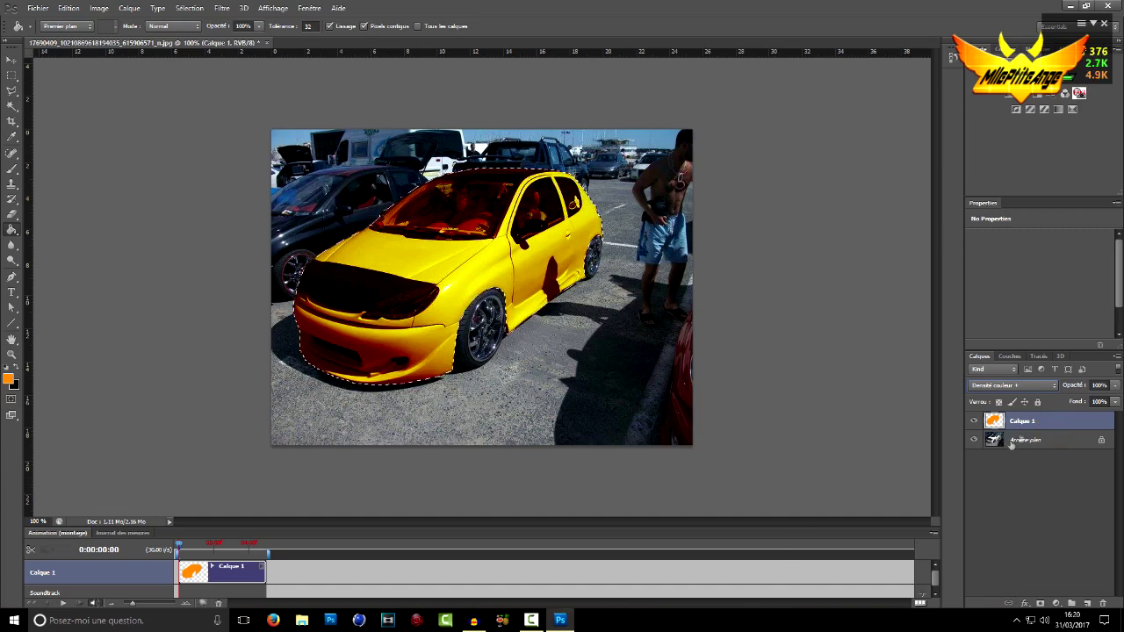
pyautogui.doubleClick(1024, 422)
# Name the orange layer 'Couleur voiture'.
pyautogui.write('Couleur v')
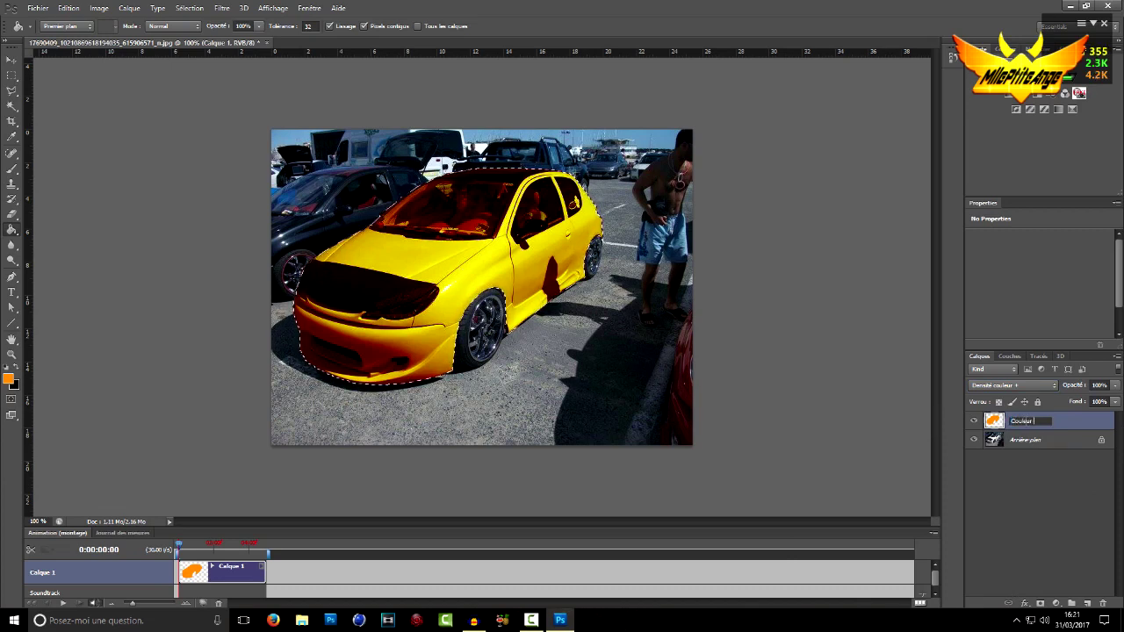
pyautogui.write('oiture')
pyautogui.press('Return')
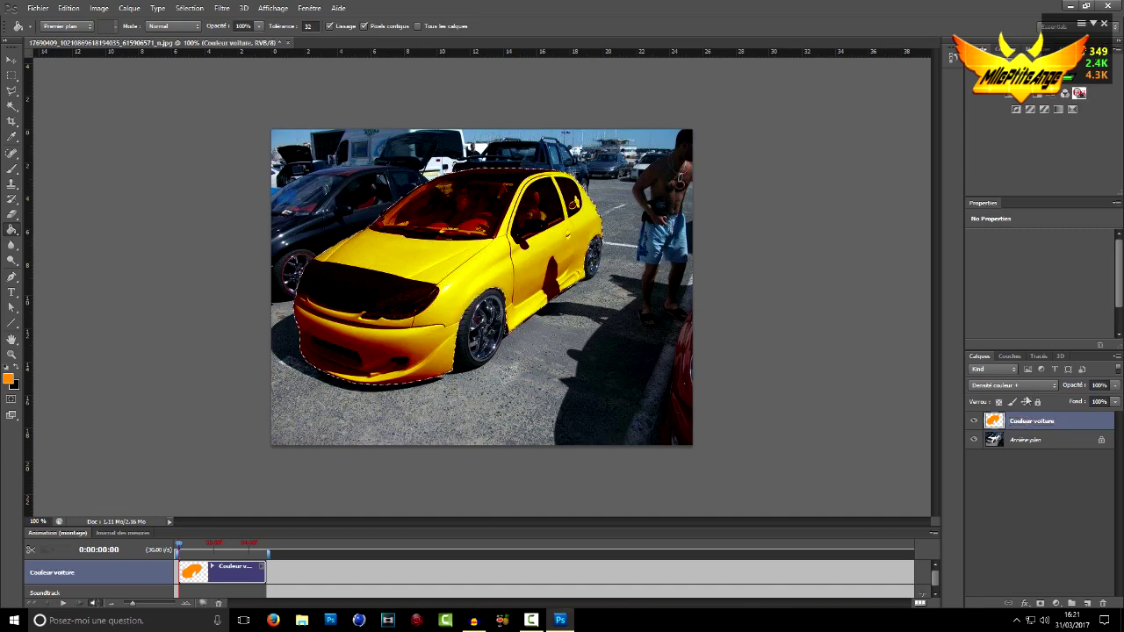
pyautogui.click(13, 92)
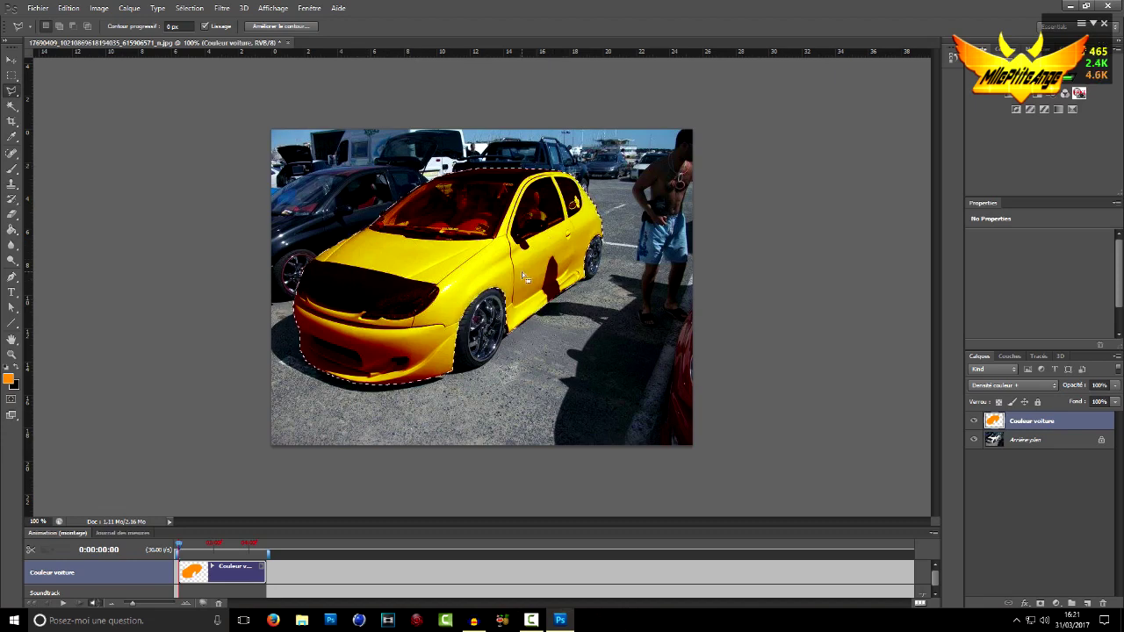
# Deselect the car, zoom in, and start outlining the front fog light.
pyautogui.click(9, 91)
pyautogui.hotkey('ctrl', 'd')
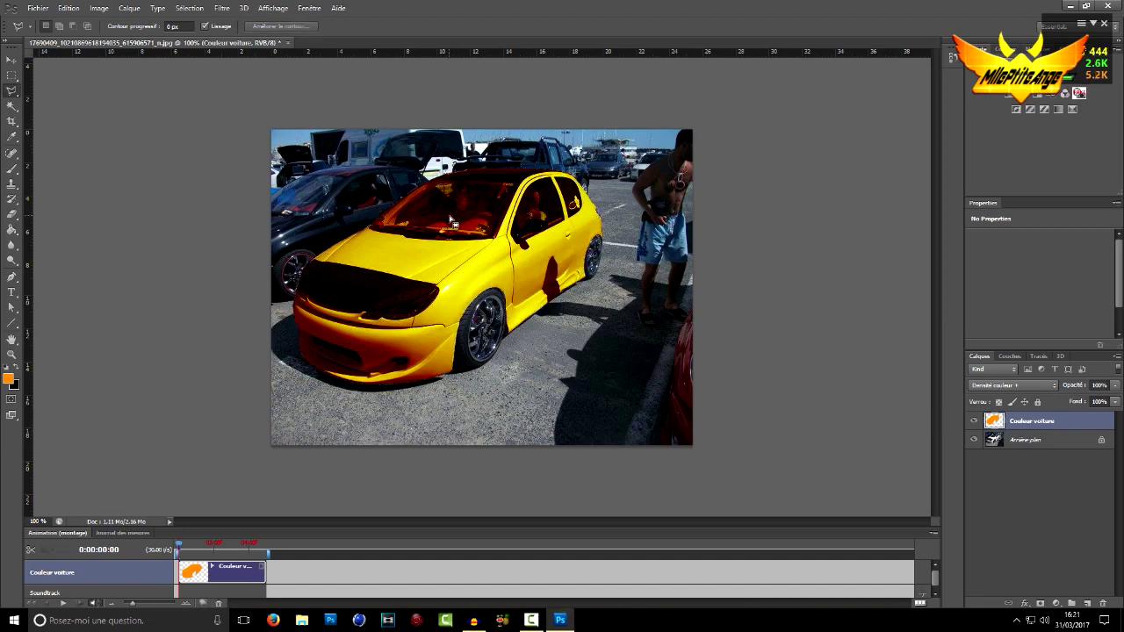
pyautogui.hotkey('ctrl', '+')
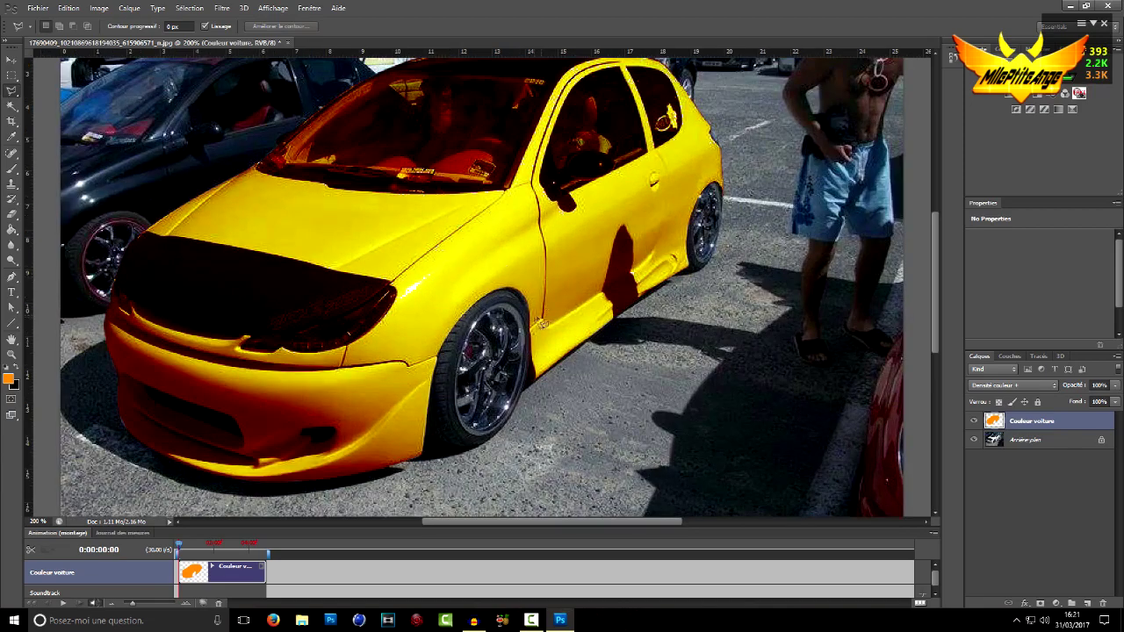
pyautogui.moveTo(507, 525); pyautogui.dragTo(478, 528)
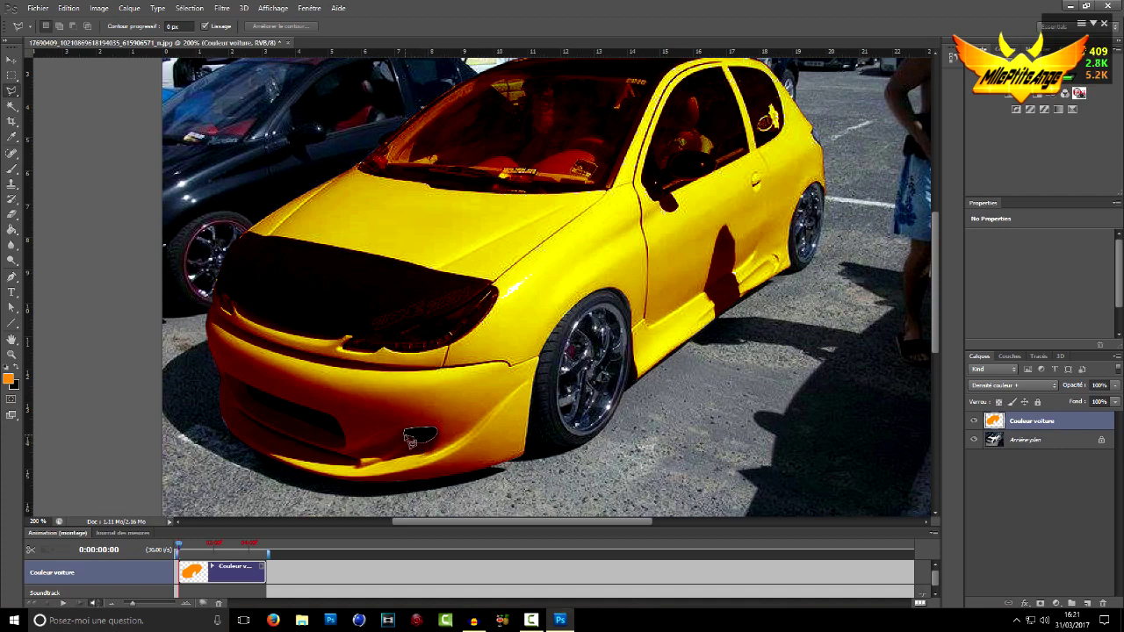
# Erase the colour inside the fog light selection, then outline the lower front grille.
pyautogui.click(412, 432)
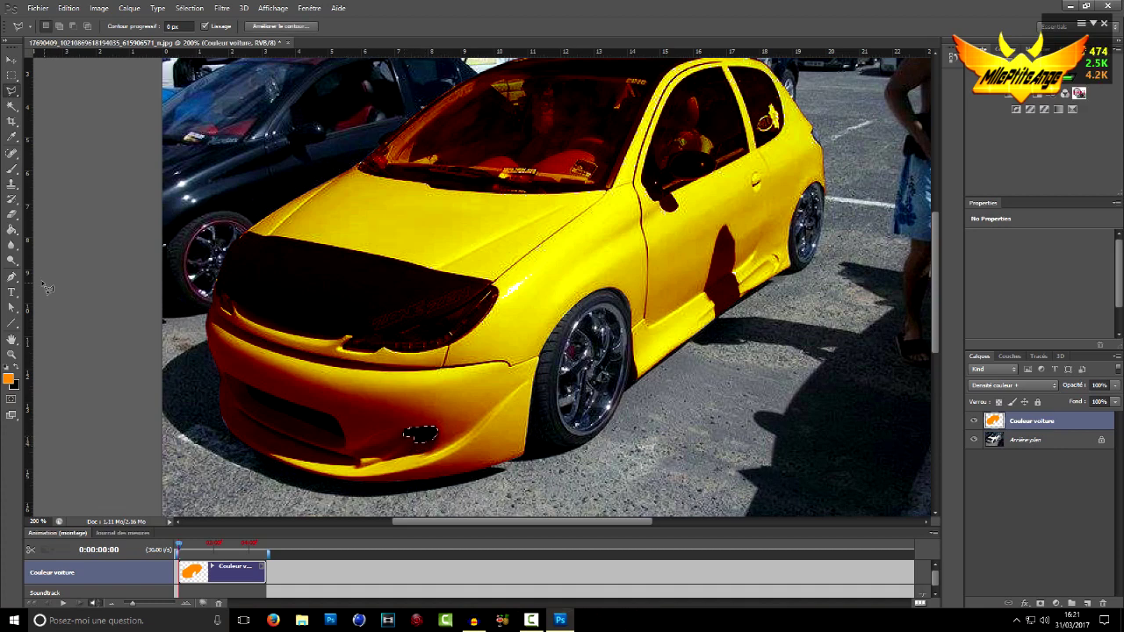
pyautogui.click(13, 216)
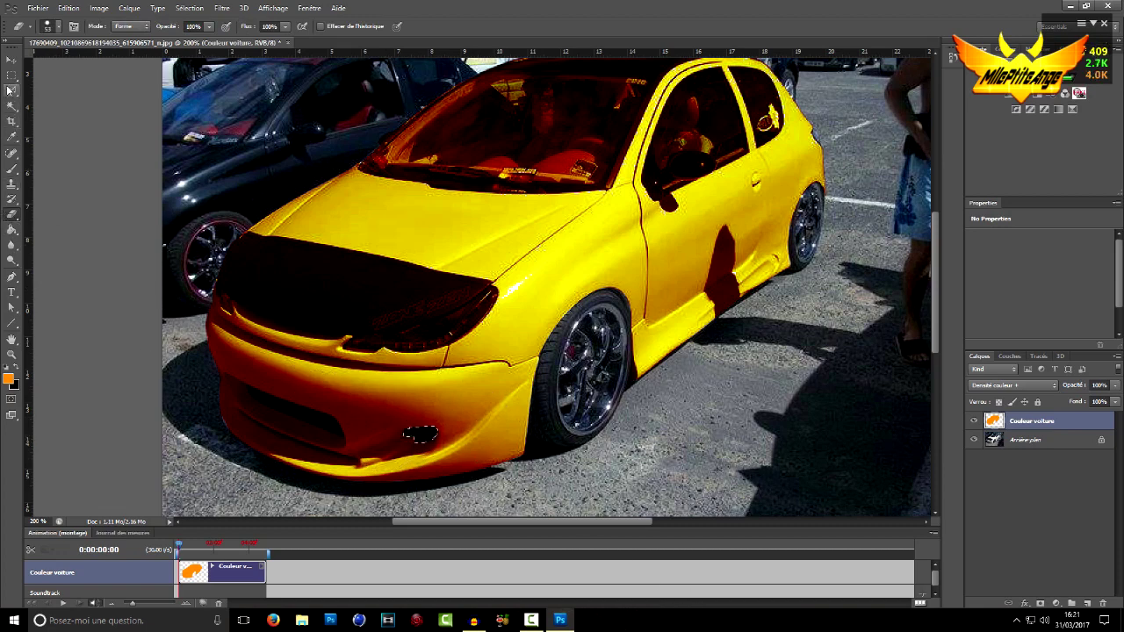
pyautogui.click(10, 91)
pyautogui.click(458, 455)
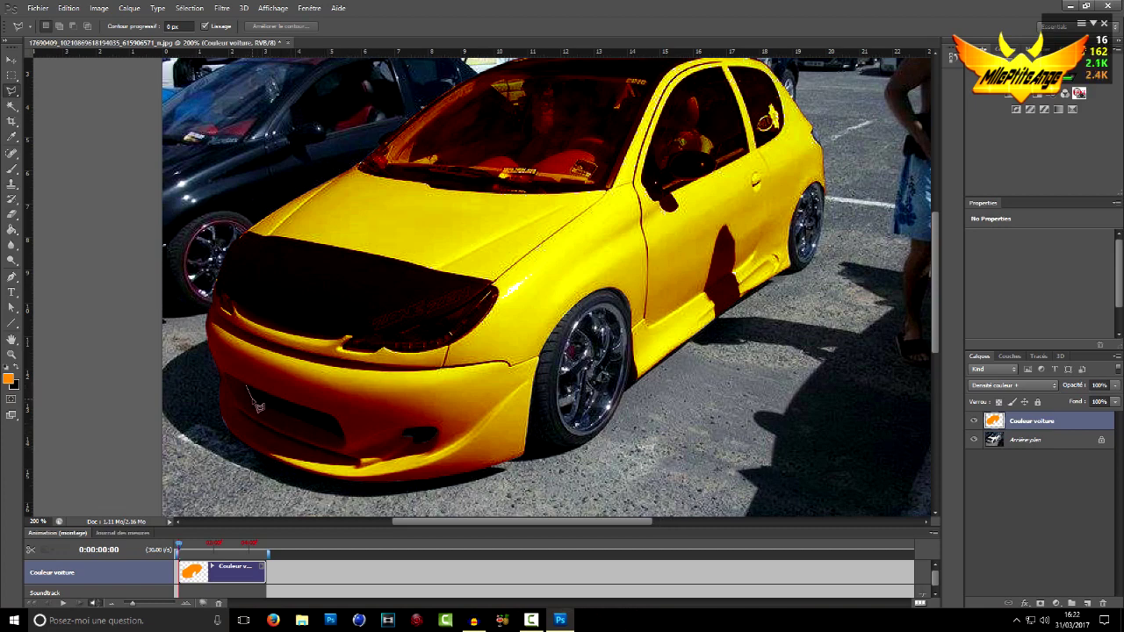
pyautogui.moveTo(260, 406)
pyautogui.mouseDown()
pyautogui.moveTo(349, 446)
pyautogui.moveTo(367, 434)
pyautogui.moveTo(341, 432)
pyautogui.mouseUp()
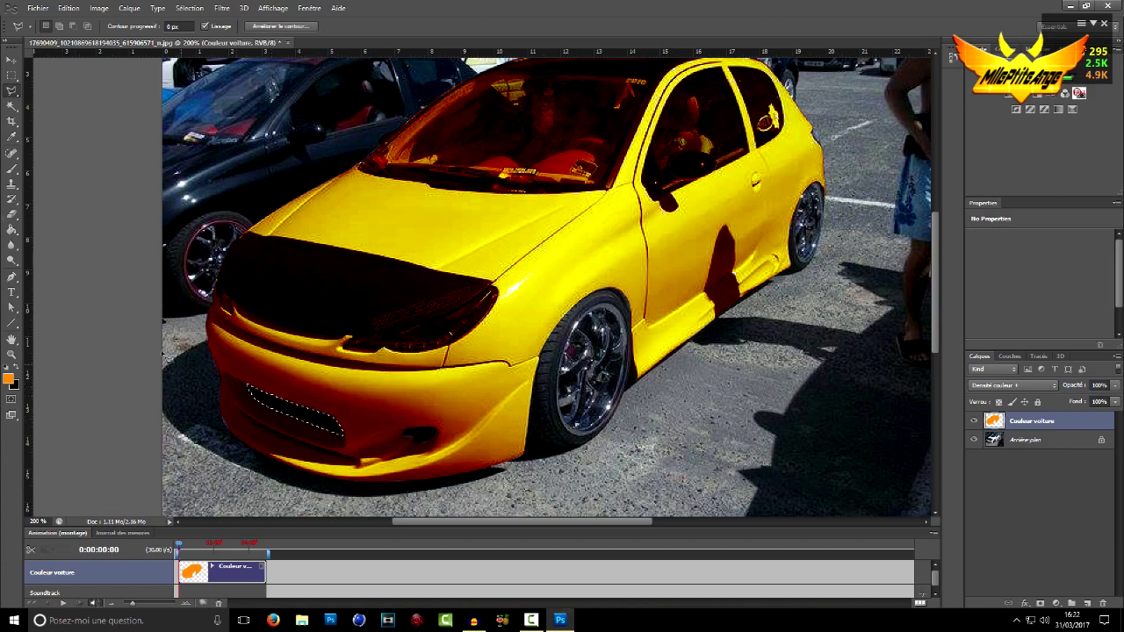
# Erase the overlay from the lower grille, then select and erase the left headlight.
pyautogui.click(7, 215)
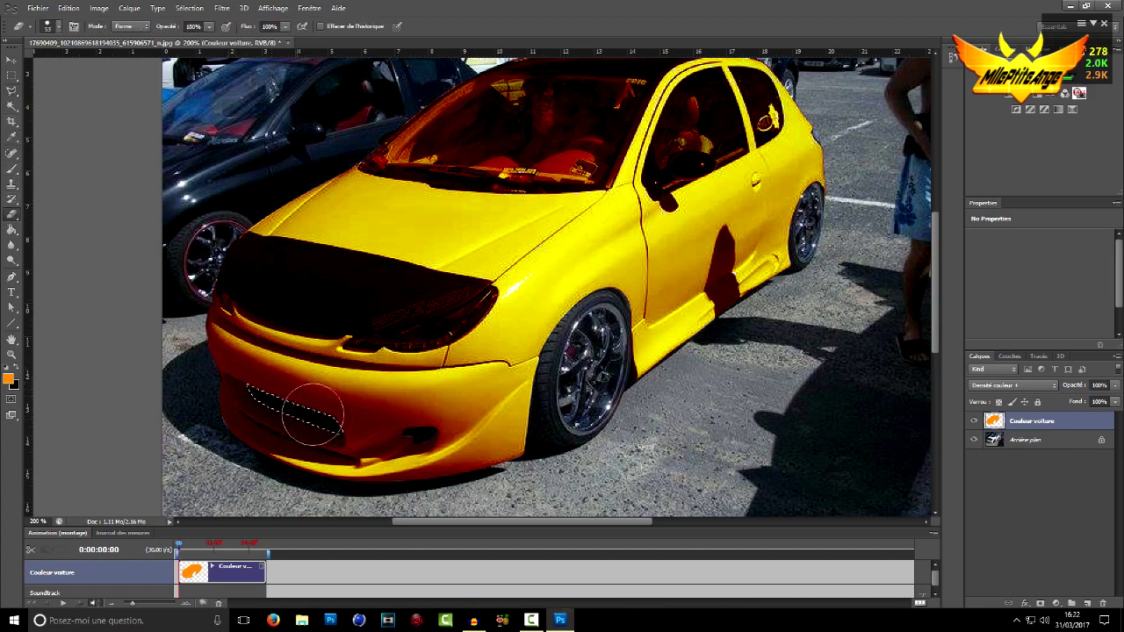
pyautogui.click(14, 92)
pyautogui.click(310, 417)
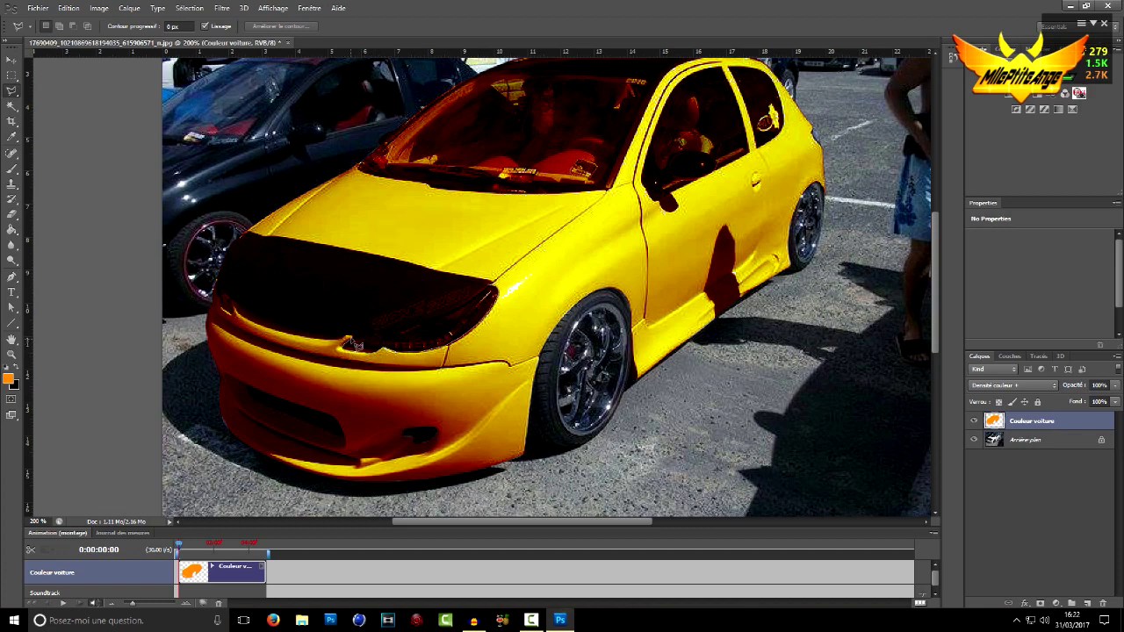
pyautogui.moveTo(356, 344); pyautogui.dragTo(466, 313)
pyautogui.moveTo(466, 312); pyautogui.dragTo(496, 270)
pyautogui.click(11, 213)
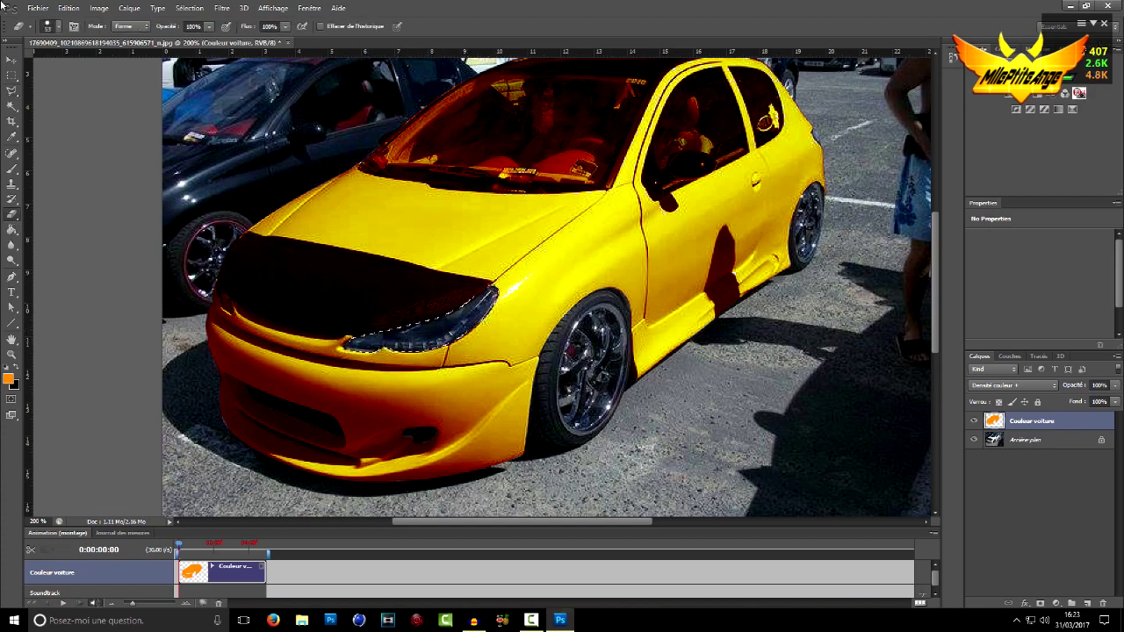
# Select the hood cover and delete its colour overlay, restoring the dark lettered cover.
pyautogui.click(12, 92)
pyautogui.moveTo(351, 343); pyautogui.dragTo(445, 340)
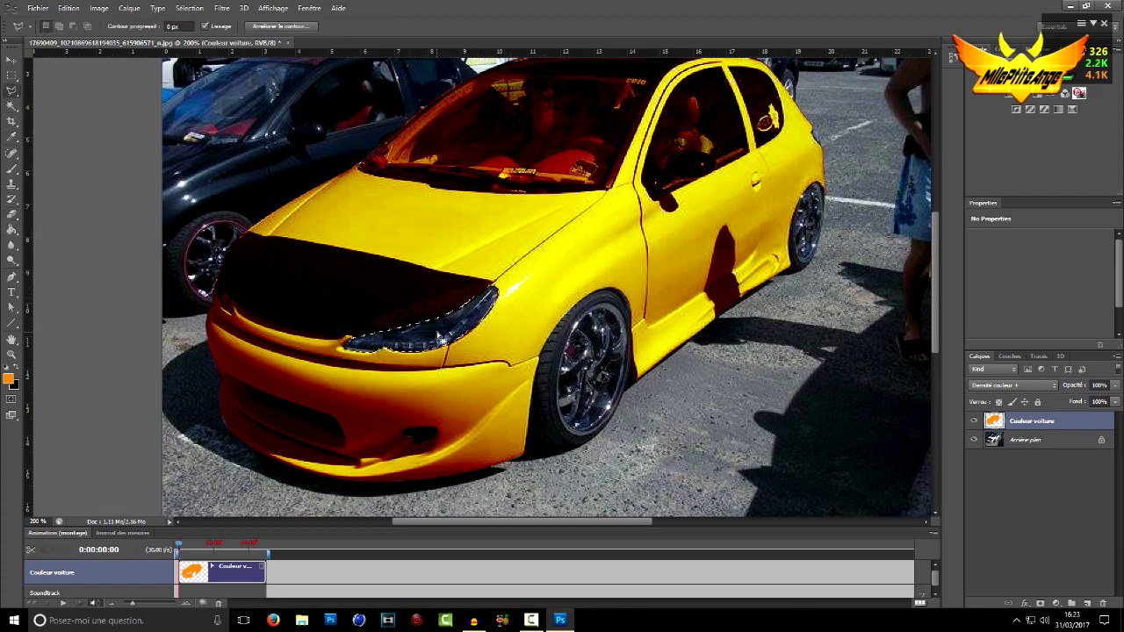
pyautogui.click(158, 323)
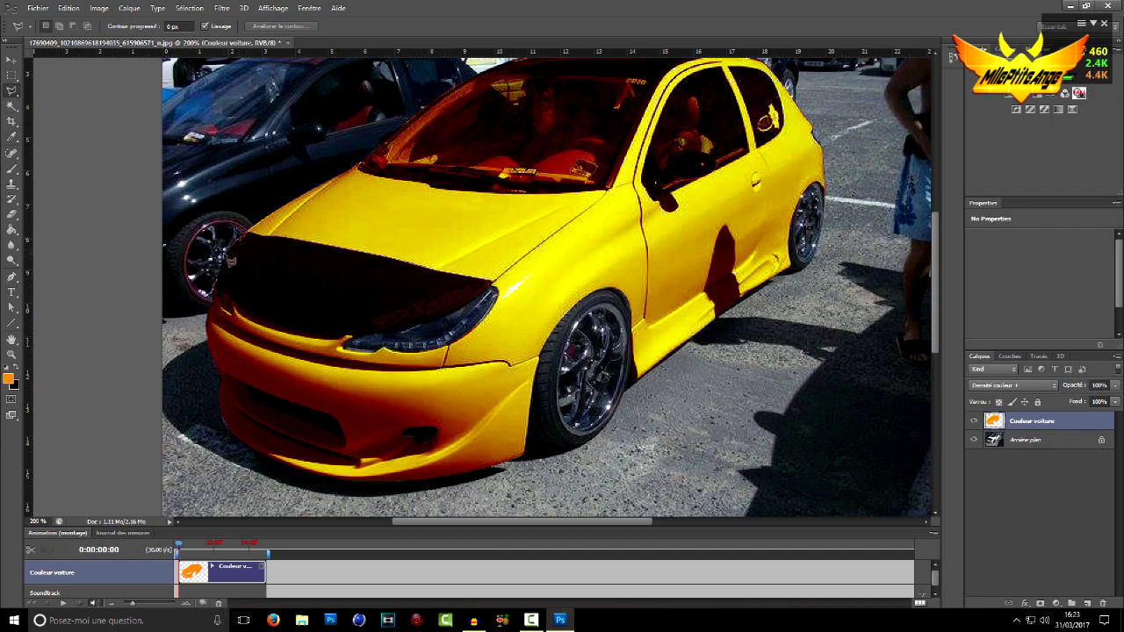
pyautogui.moveTo(225, 309)
pyautogui.mouseDown()
pyautogui.moveTo(362, 348)
pyautogui.moveTo(430, 340)
pyautogui.moveTo(497, 291)
pyautogui.mouseUp()
pyautogui.press('Delete')
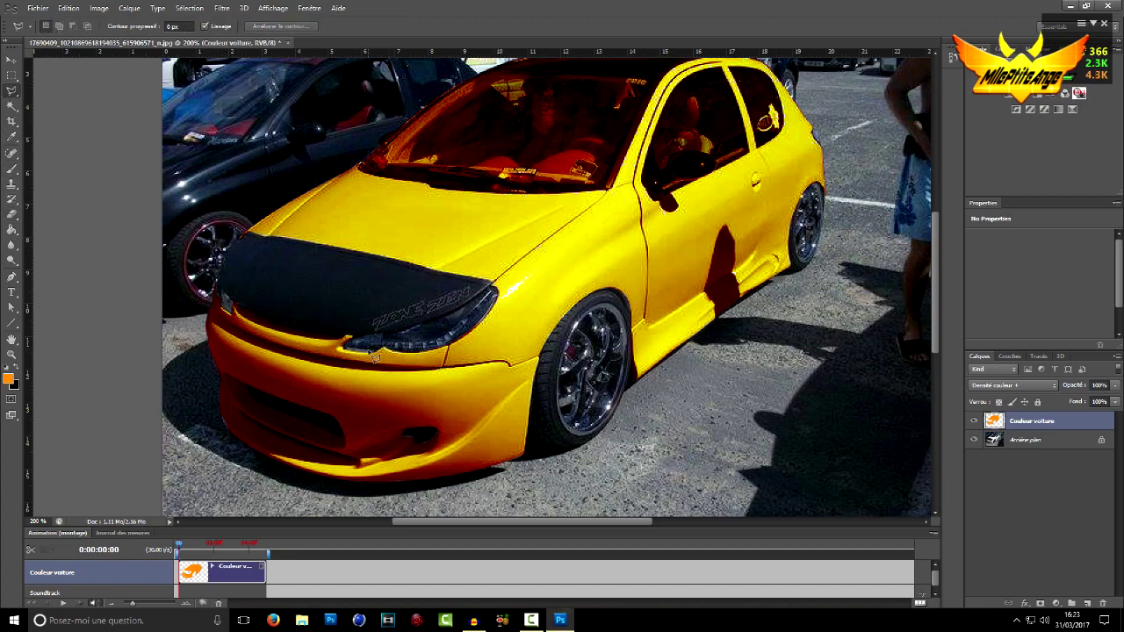
pyautogui.moveTo(512, 525); pyautogui.dragTo(576, 525)
pyautogui.moveTo(936, 261); pyautogui.dragTo(950, 234)
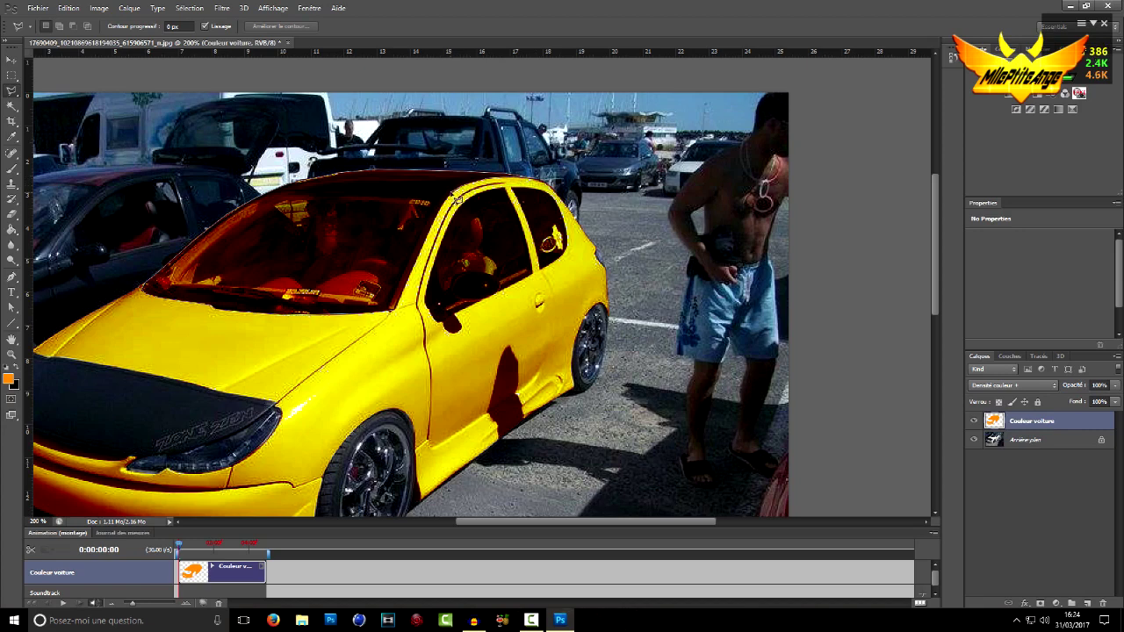
# Erase the orange tint inside the windshield selection, then deselect it.
pyautogui.doubleClick(406, 306)
pyautogui.press('e')
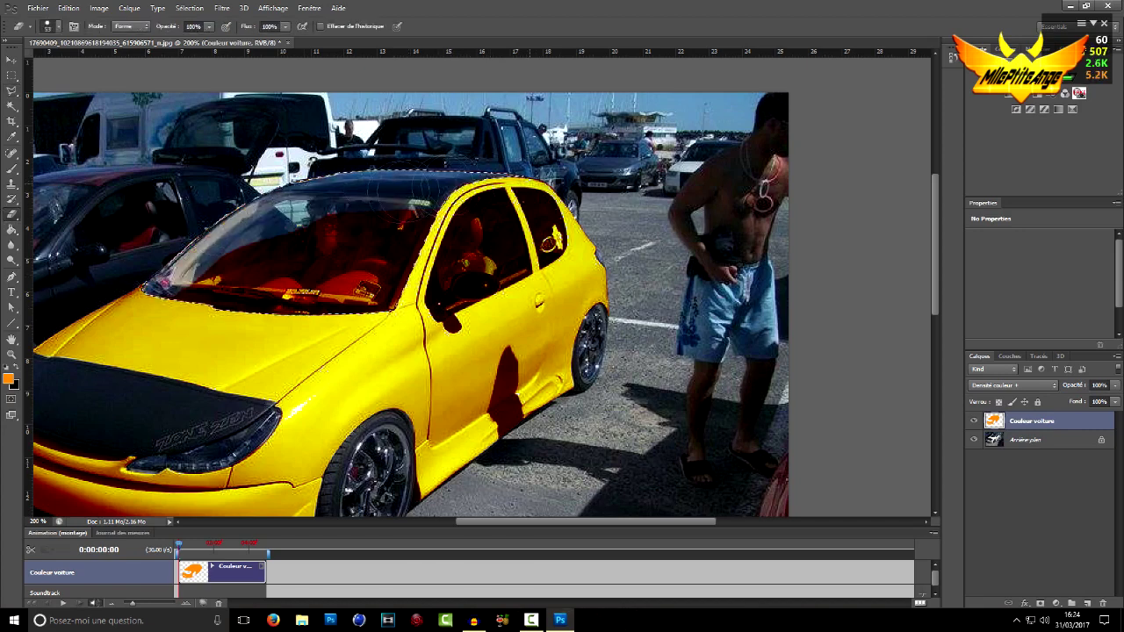
pyautogui.moveTo(194, 255); pyautogui.dragTo(387, 228)
pyautogui.click(13, 89)
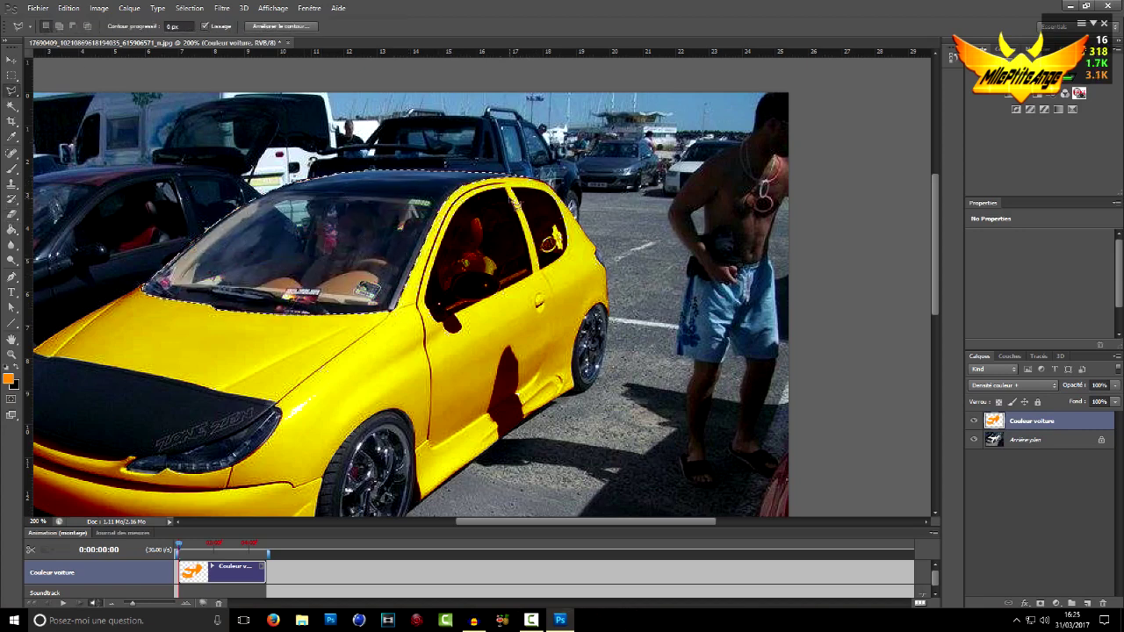
pyautogui.click(394, 204)
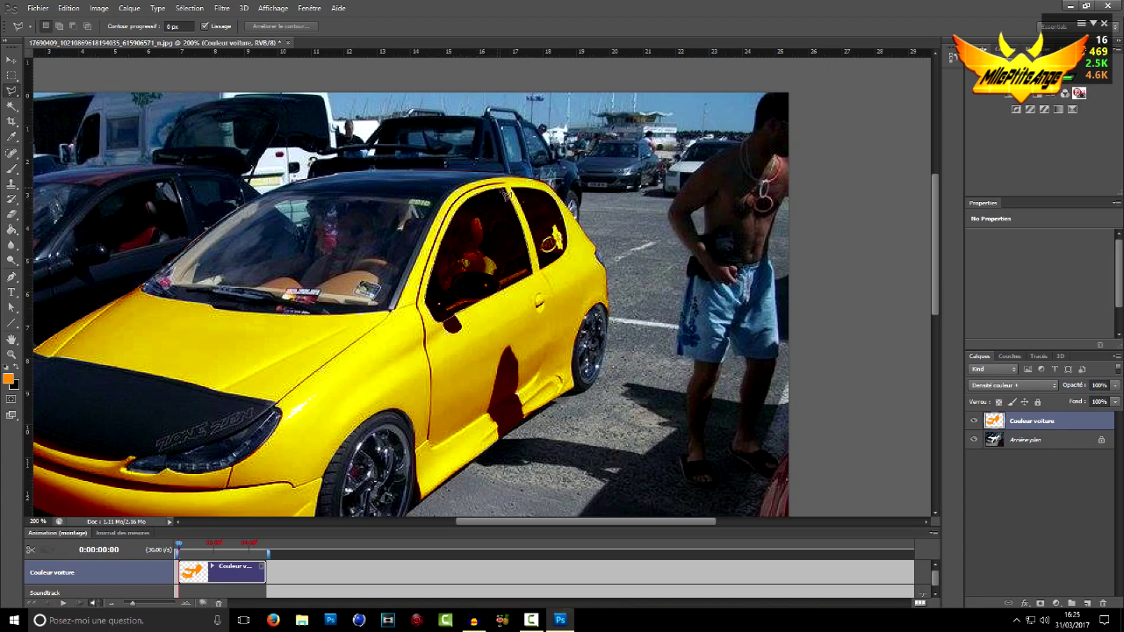
# Delete the tint from the front and rear side windows, then zoom out.
pyautogui.click(520, 195)
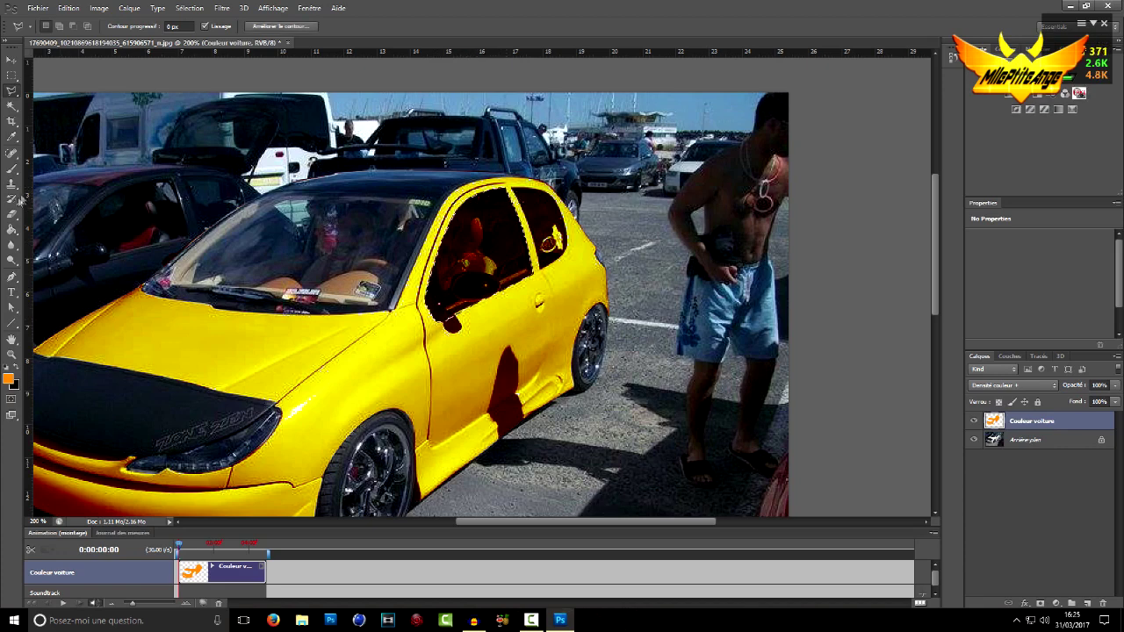
pyautogui.press('Delete')
pyautogui.hotkey('ctrl', 'd')
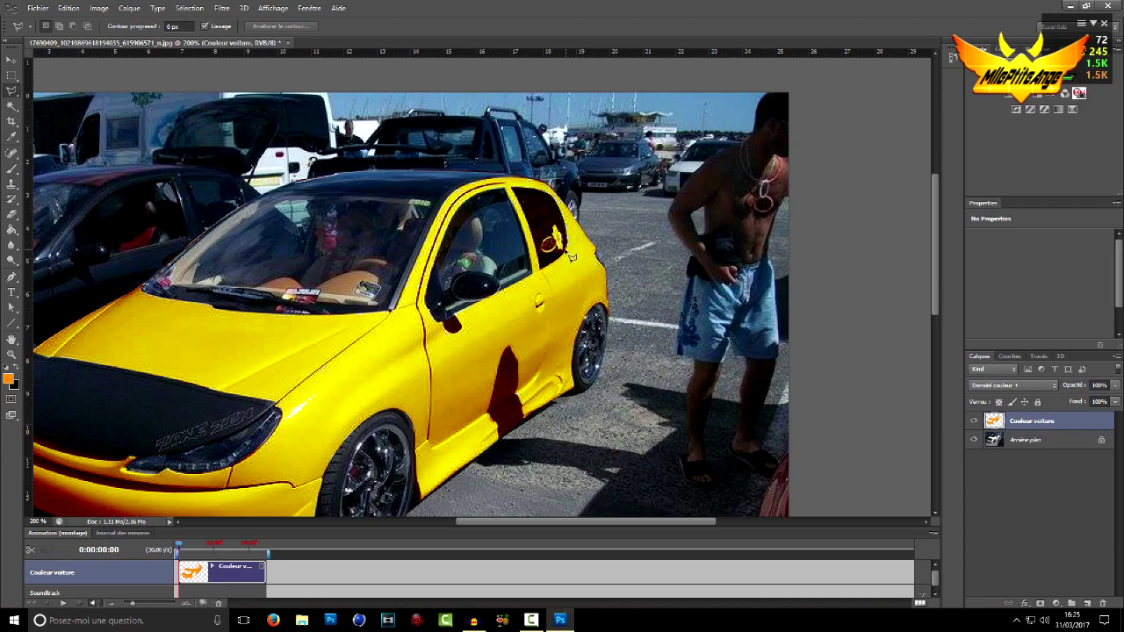
pyautogui.moveTo(546, 239); pyautogui.dragTo(548, 240)
pyautogui.click(548, 241)
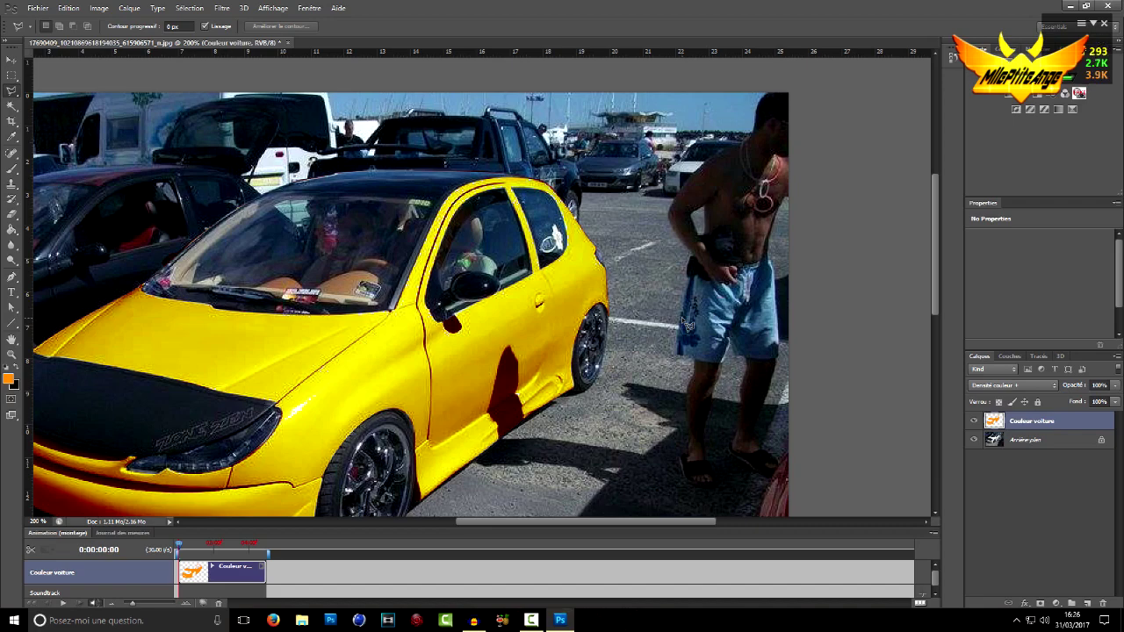
pyautogui.hotkey('ctrl', '-')
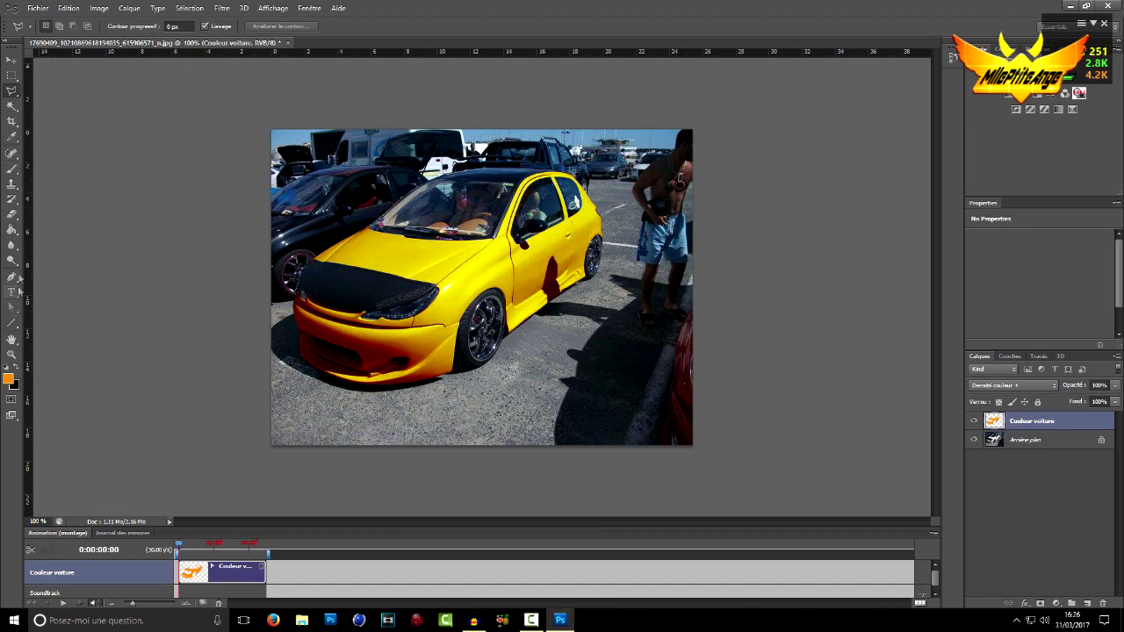
# Undo a stray eraser stroke on Arrière-plan and reselect the Couleur voiture layer.
pyautogui.click(11, 214)
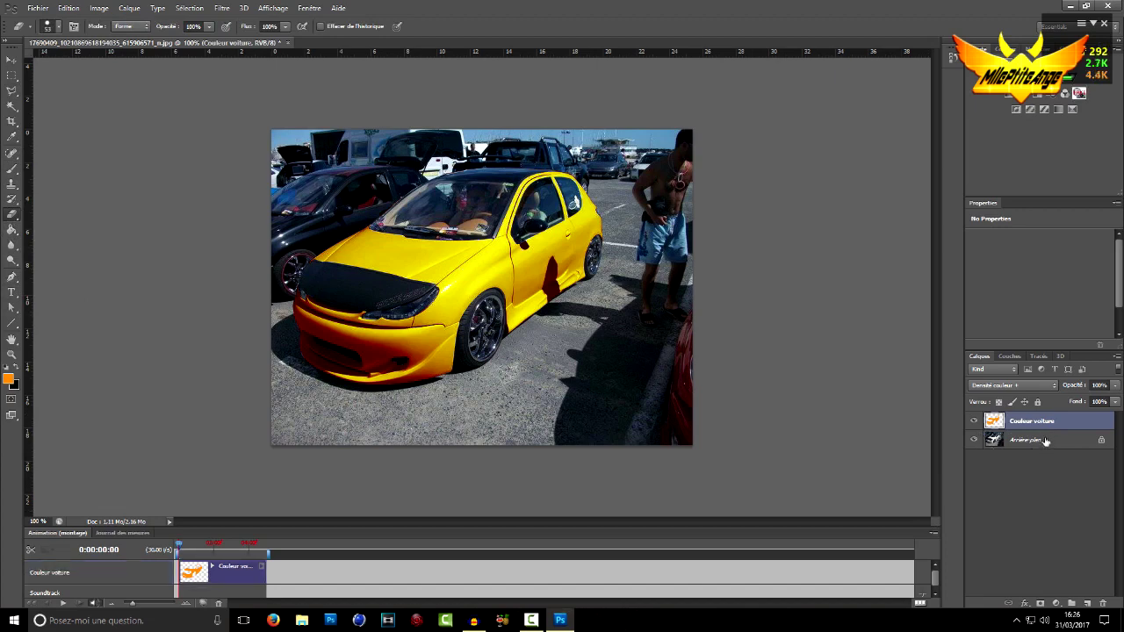
pyautogui.click(1045, 441)
pyautogui.moveTo(371, 337); pyautogui.dragTo(487, 290)
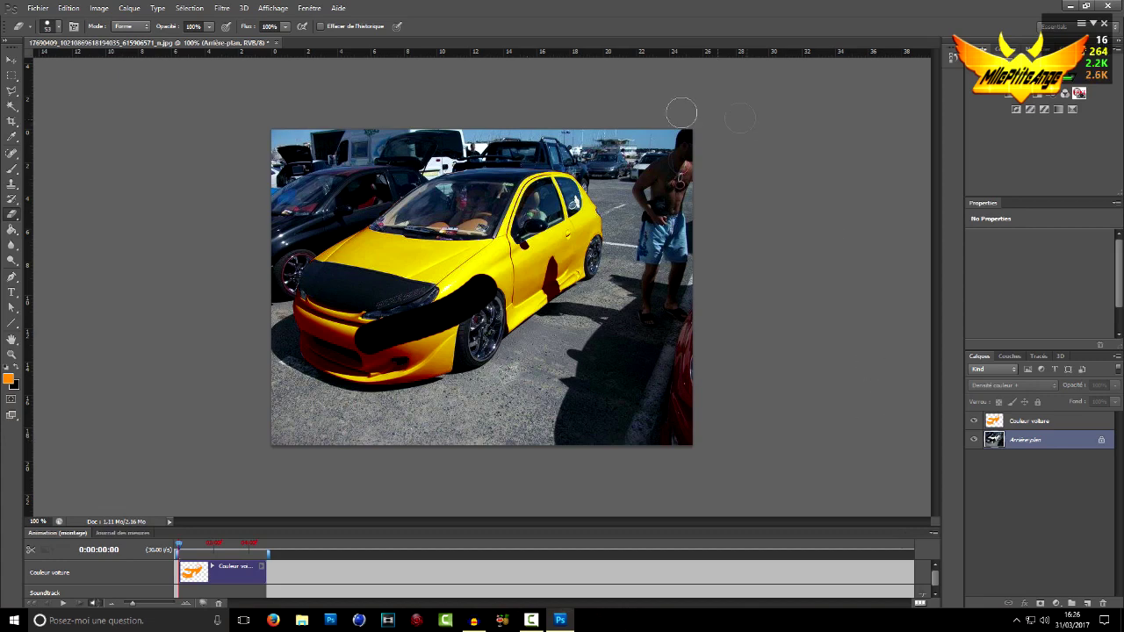
pyautogui.click(70, 12)
pyautogui.click(88, 42)
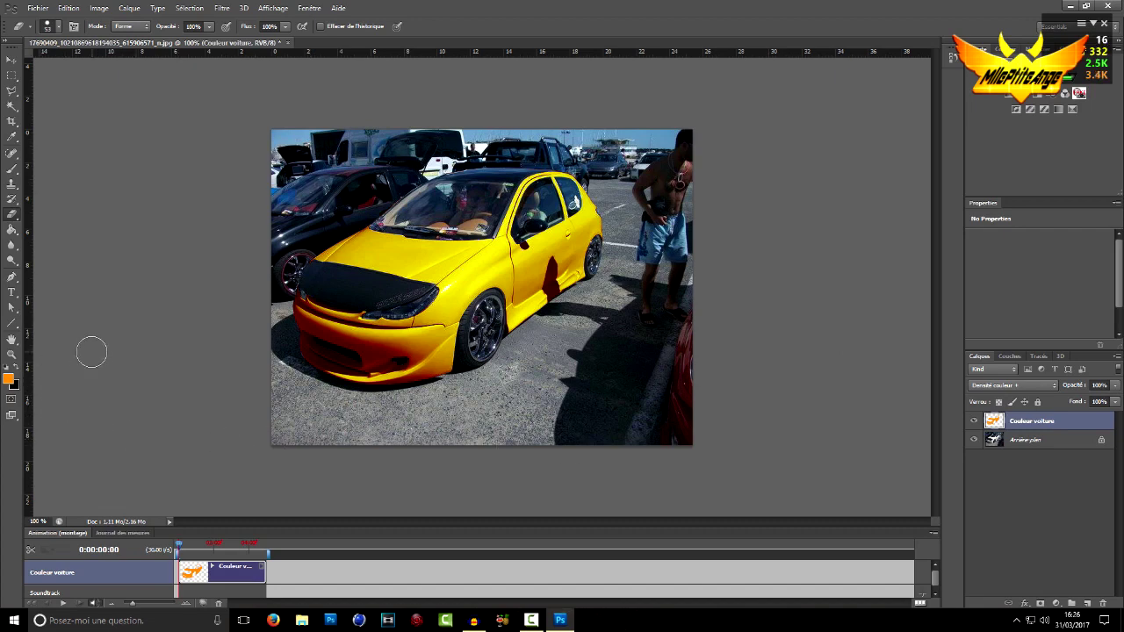
pyautogui.click(9, 378)
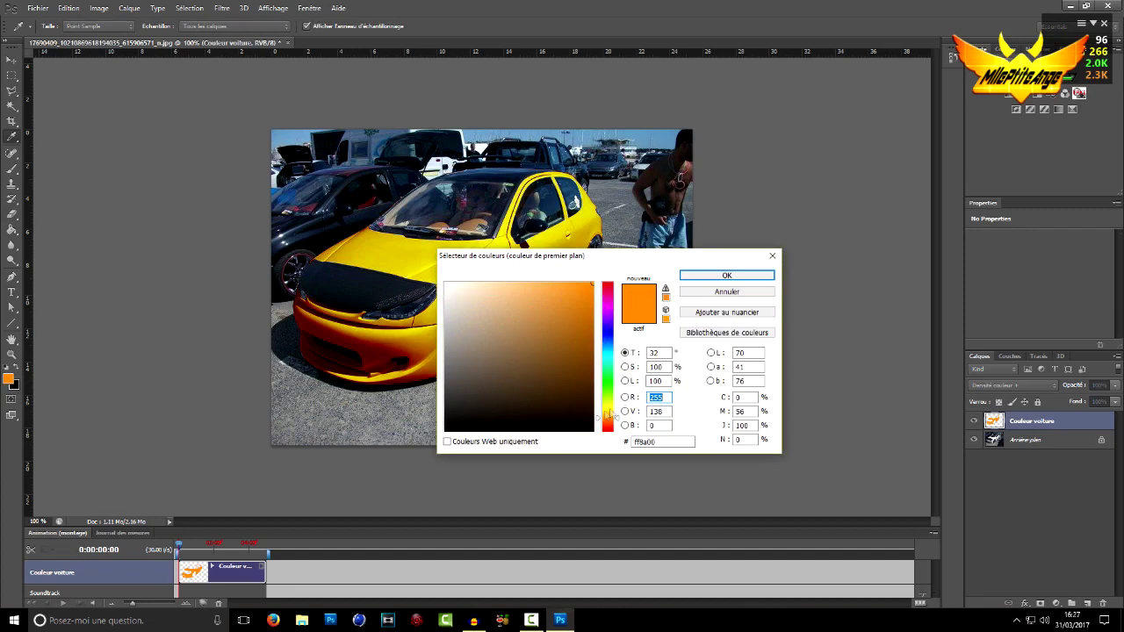
# Set the foreground colour to green 06ff00 (R 6, V 255, B 0) and paint-bucket fill the car body.
pyautogui.moveTo(601, 427); pyautogui.dragTo(599, 383)
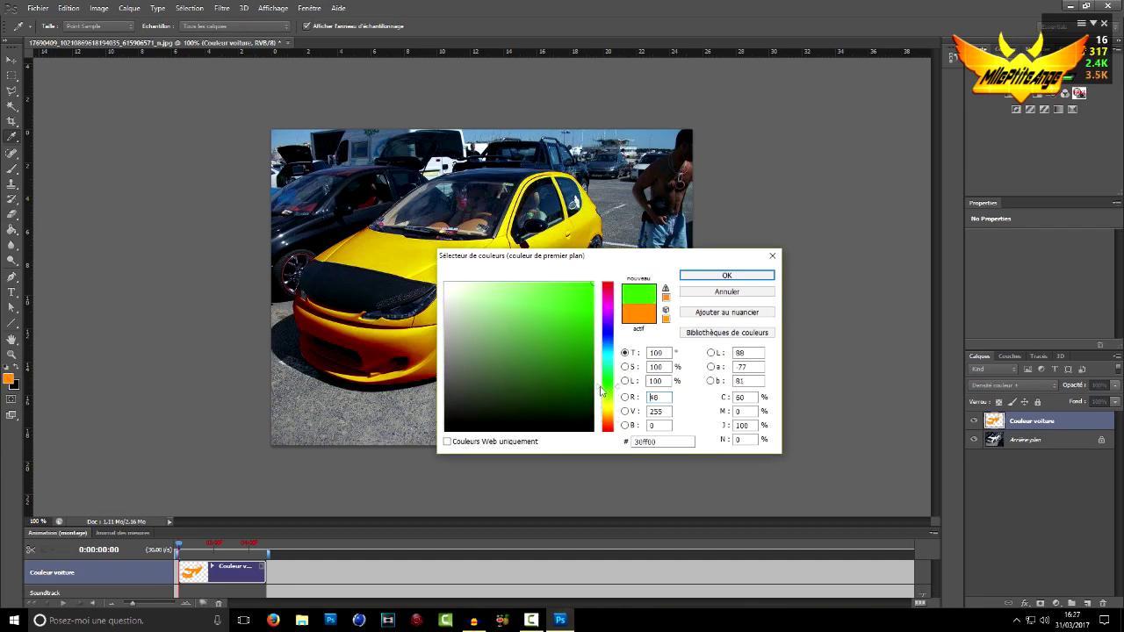
pyautogui.click(727, 276)
pyautogui.press('e')
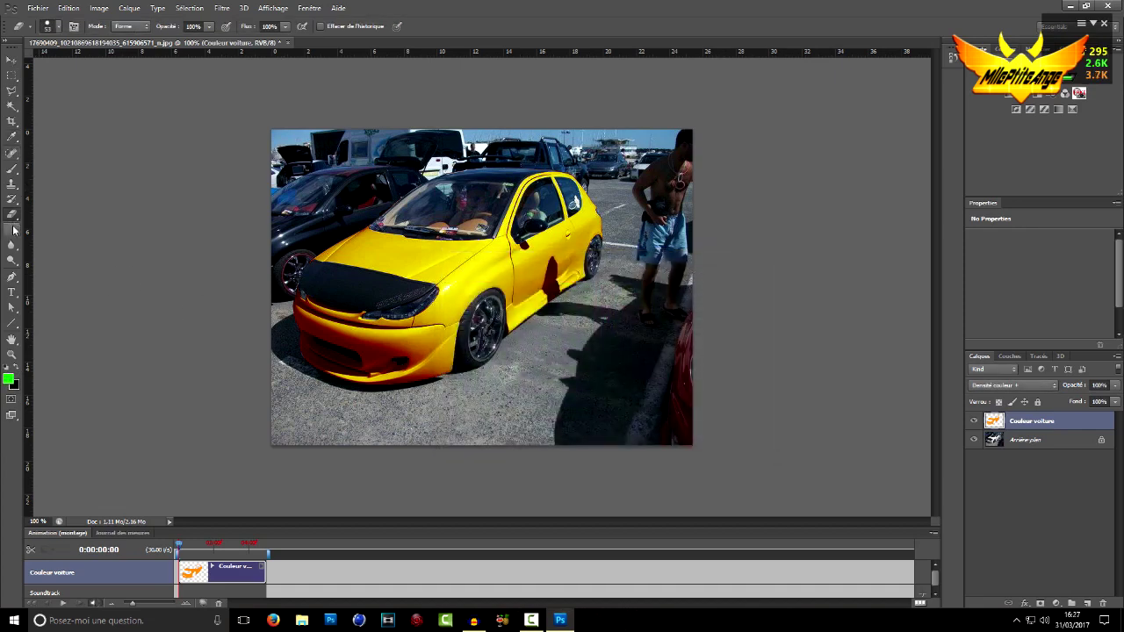
pyautogui.click(12, 216)
pyautogui.click(416, 265)
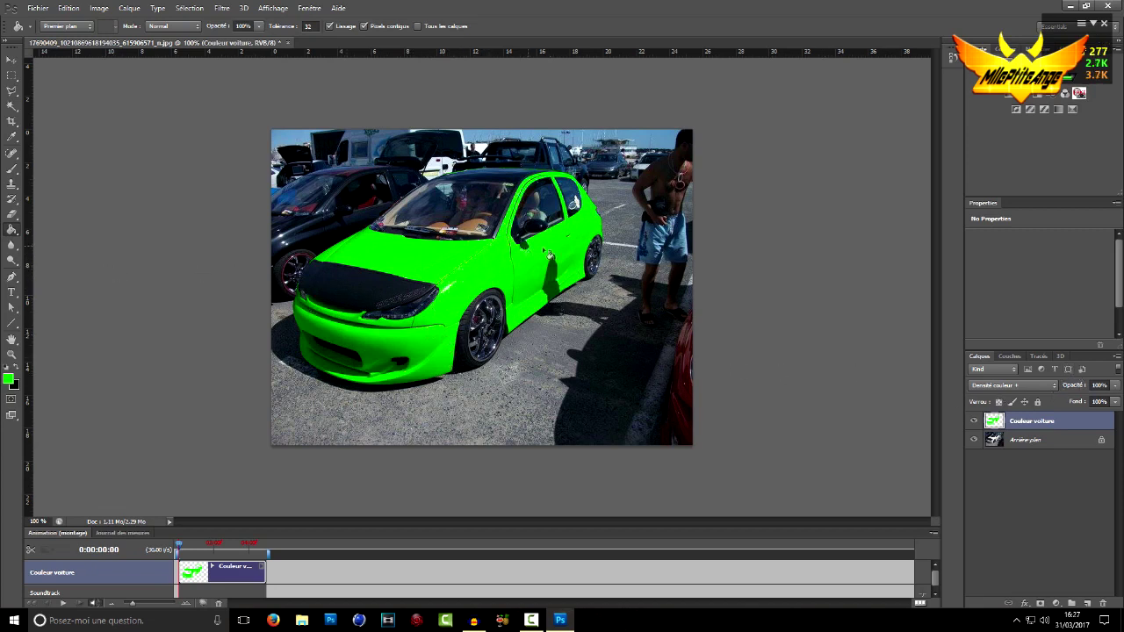
# Change the Couleur voiture layer's blend mode from Densité couleur + to Produit.
pyautogui.click(1009, 385)
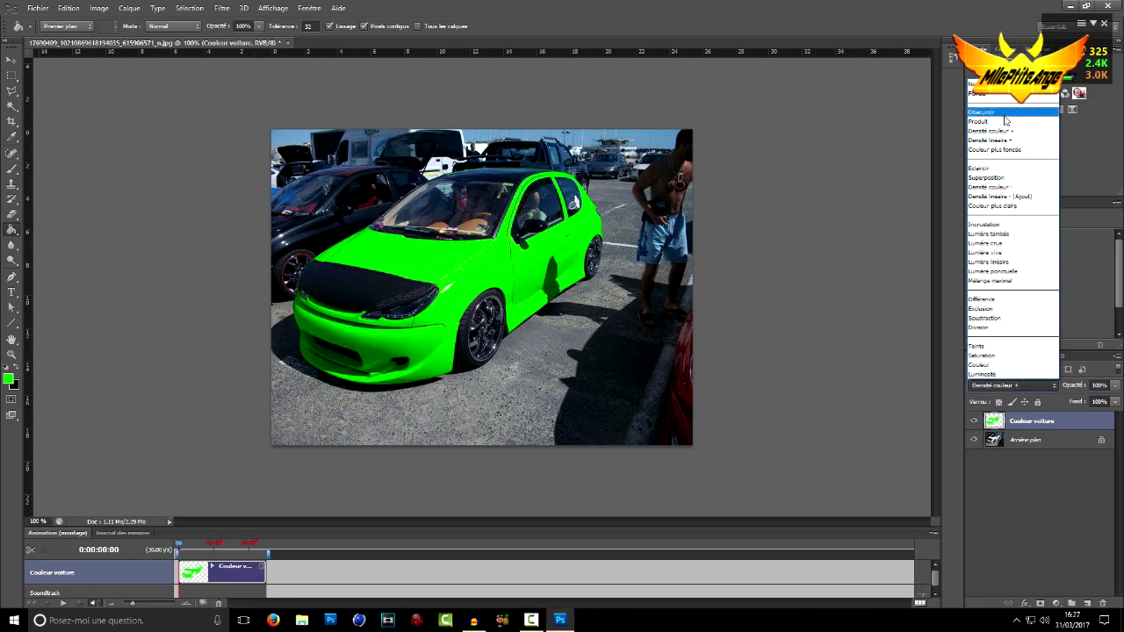
pyautogui.click(992, 122)
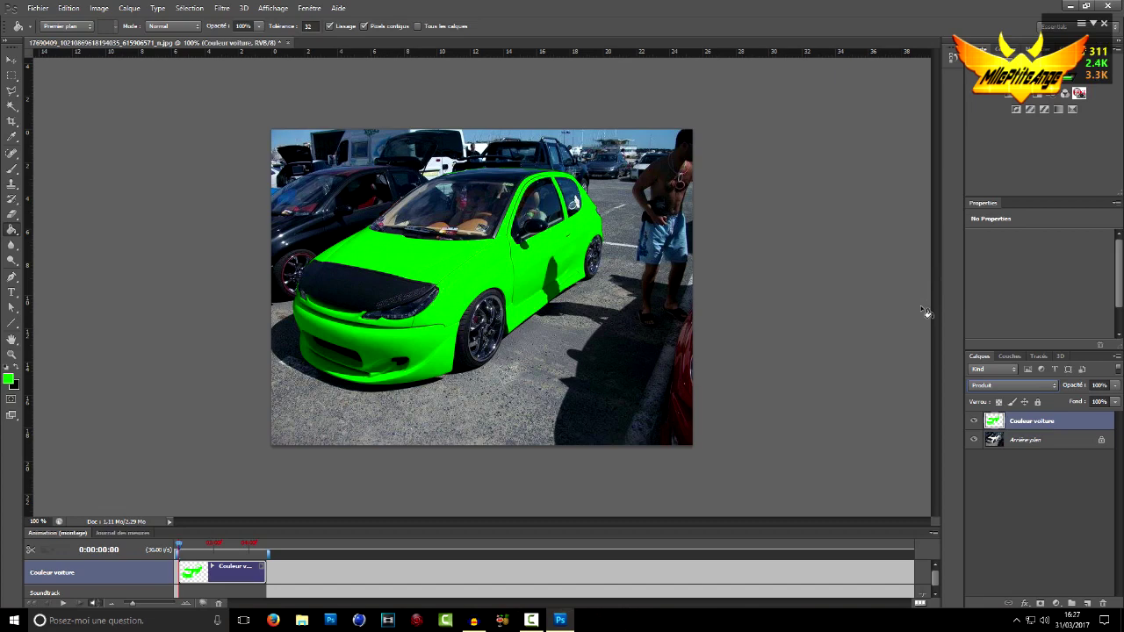
pyautogui.click(1050, 386)
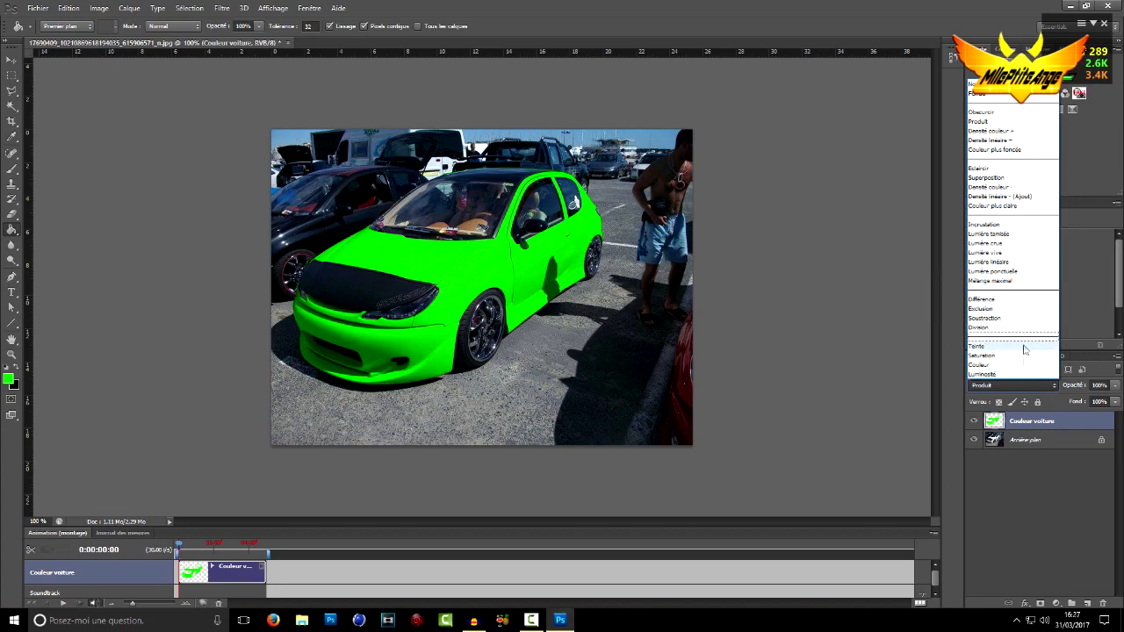
pyautogui.click(1070, 537)
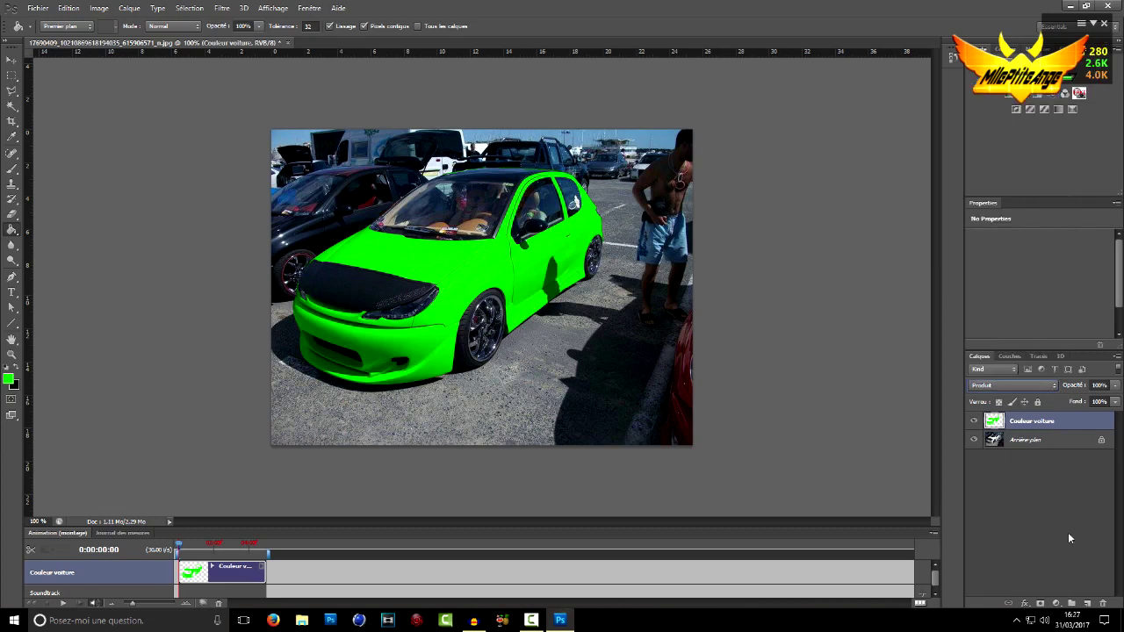